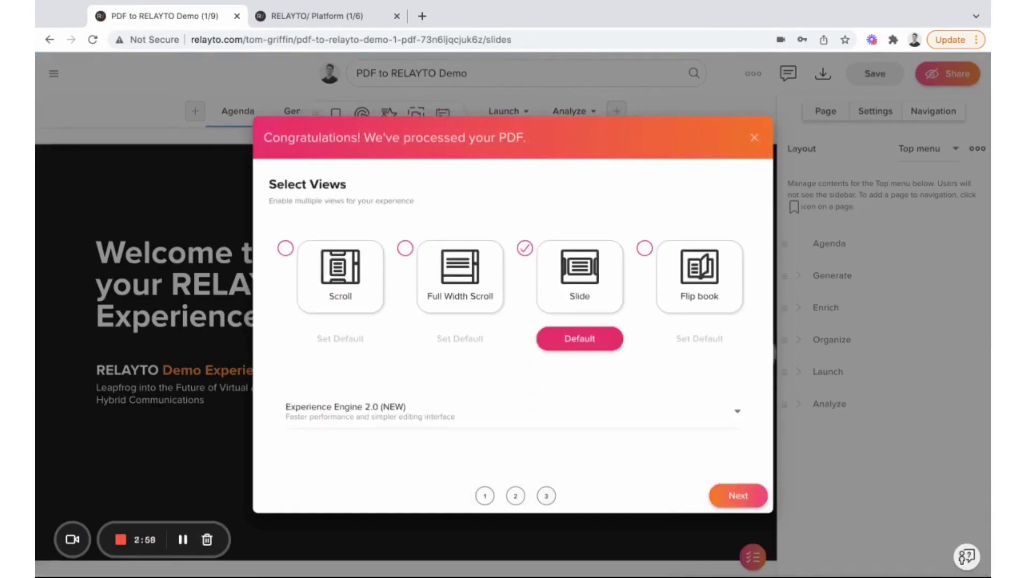
Step: Enable the Flip book and Full Width Scroll views, keep the title 'PDF to RELAYTO Demo 2022', and open the experience
{"action": "left_click", "coordinate": [645, 248]}
{"action": "left_click", "coordinate": [405, 248]}
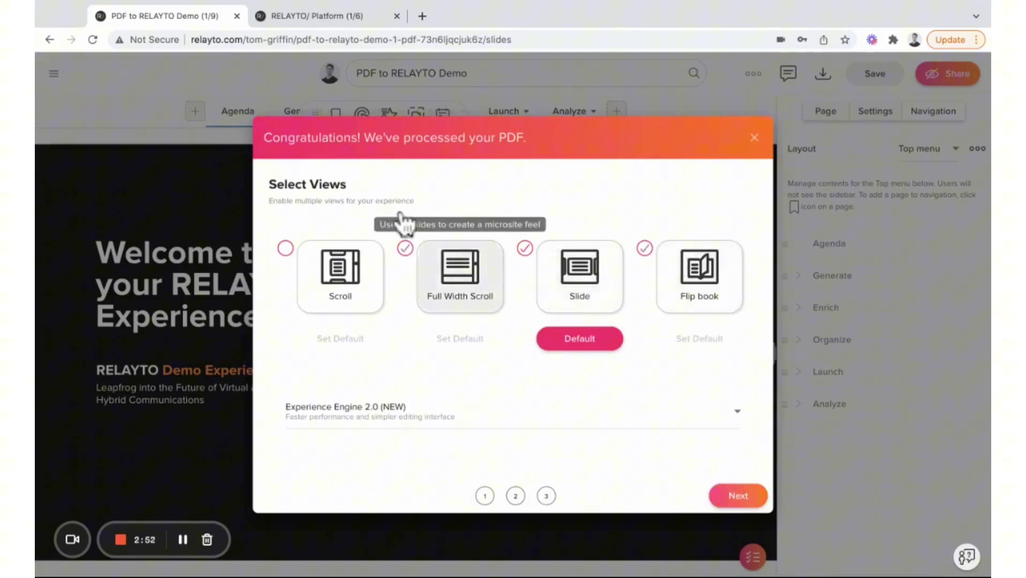
{"action": "left_click", "coordinate": [738, 496]}
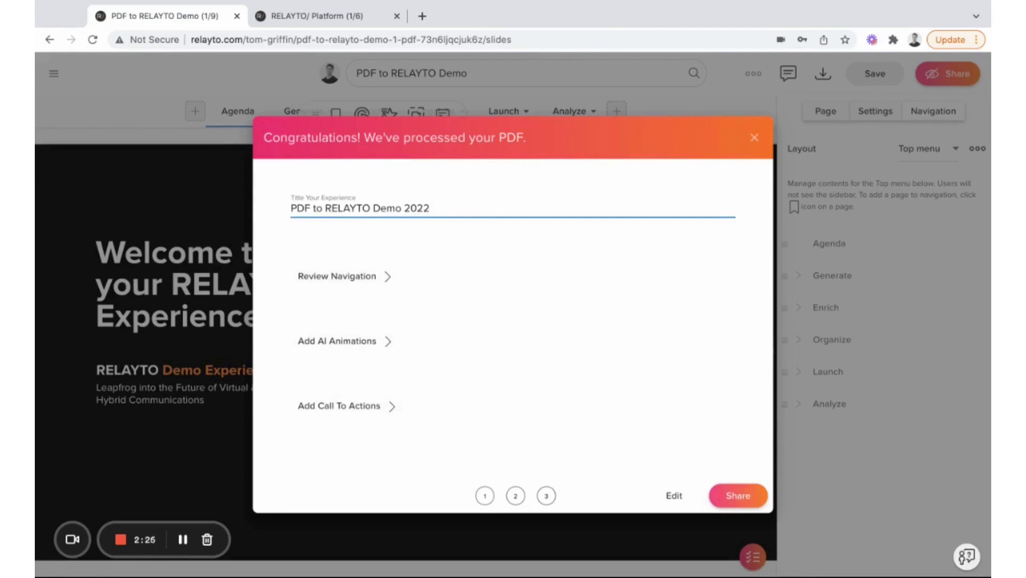
{"action": "key", "text": "Return"}
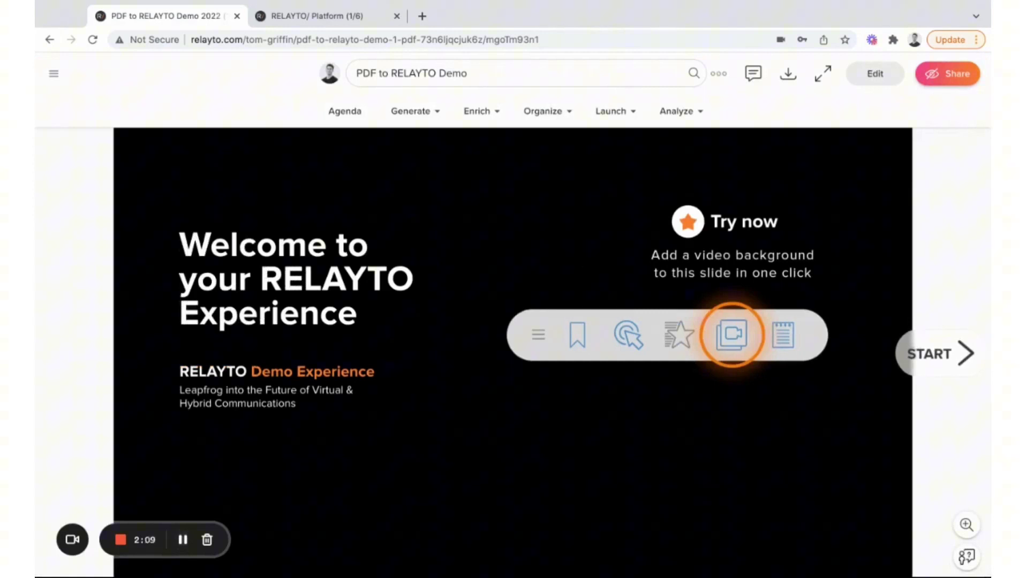
Step: Review the Social and Embed sharing options for the experience
{"action": "left_click", "coordinate": [947, 73]}
{"action": "left_click", "coordinate": [377, 232]}
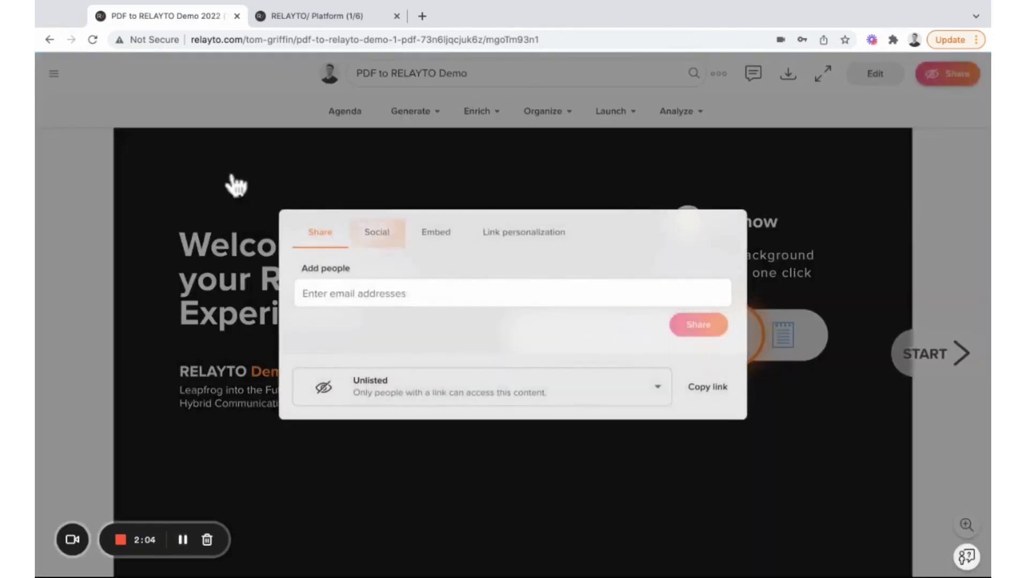
{"action": "left_click", "coordinate": [436, 174]}
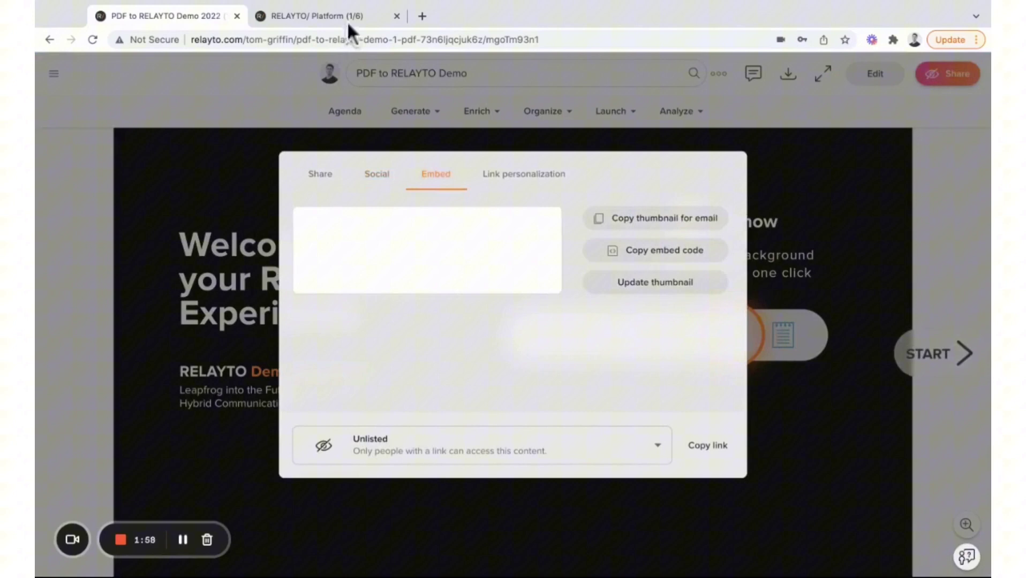
{"action": "key", "text": "Escape"}
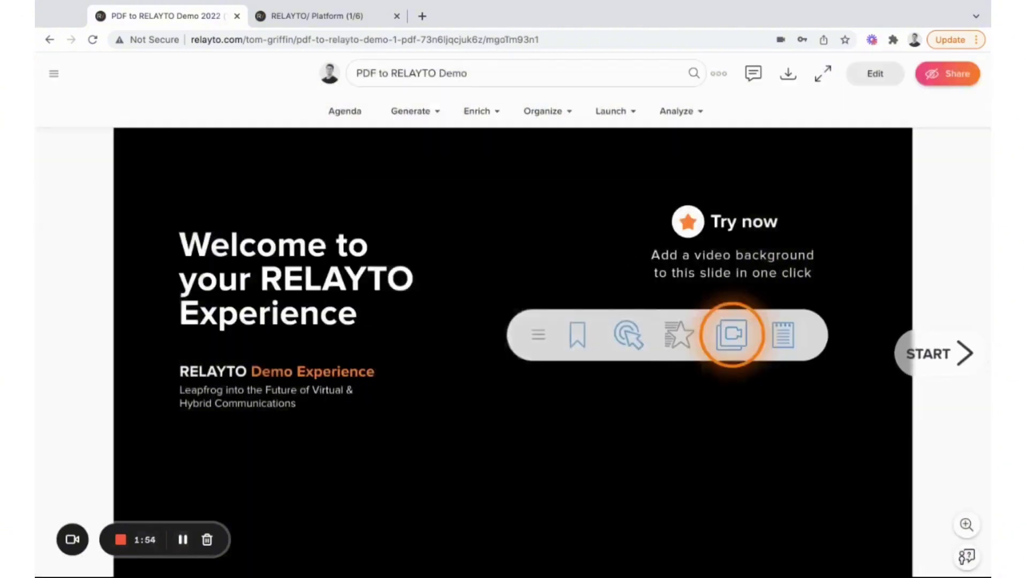
Step: Browse to the Agenda and Immersive Links slides, then switch to Full width scroll view
{"action": "key", "text": "Right"}
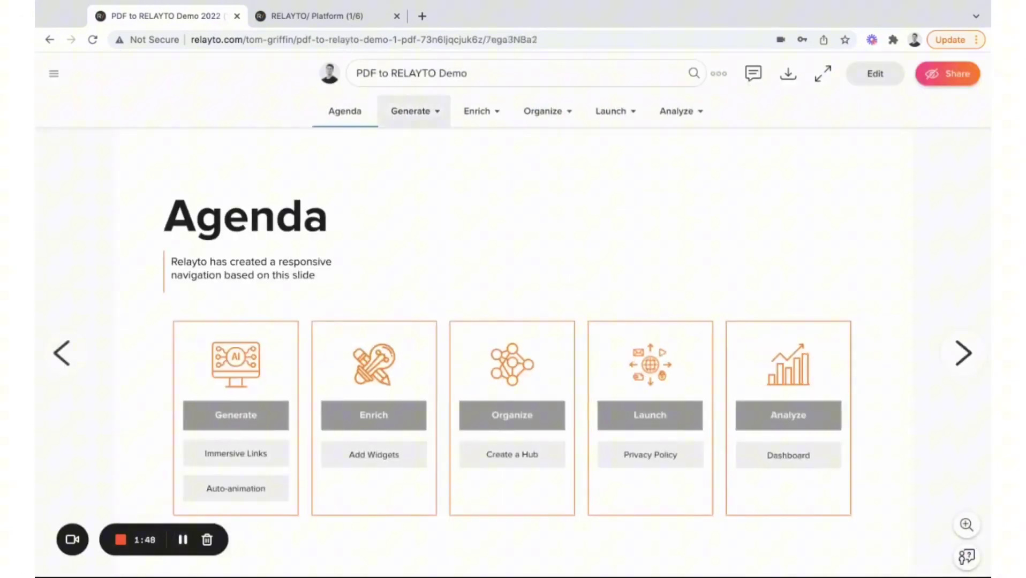
{"action": "mouse_move", "coordinate": [411, 111]}
{"action": "left_click", "coordinate": [419, 150]}
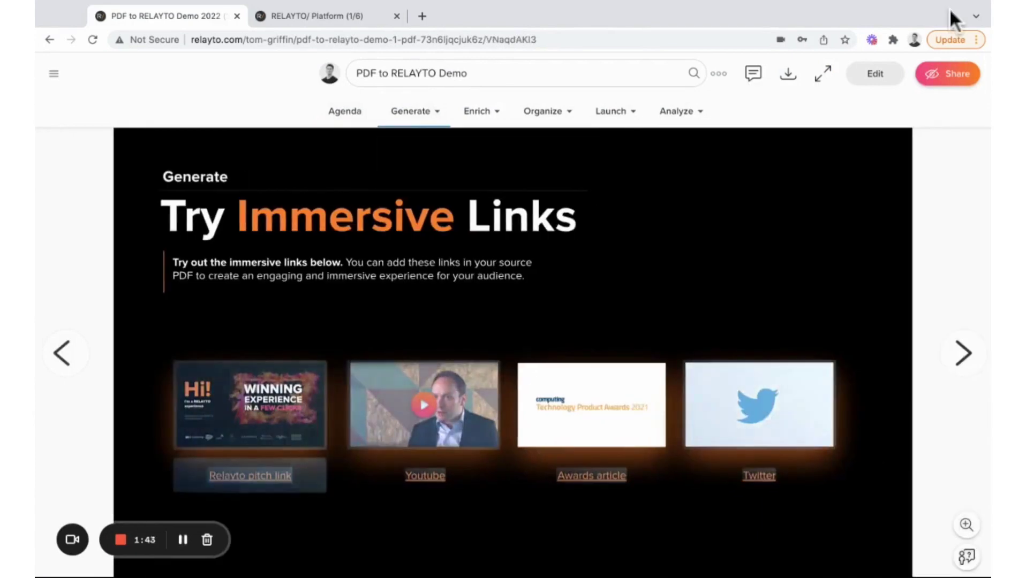
{"action": "left_click", "coordinate": [719, 73]}
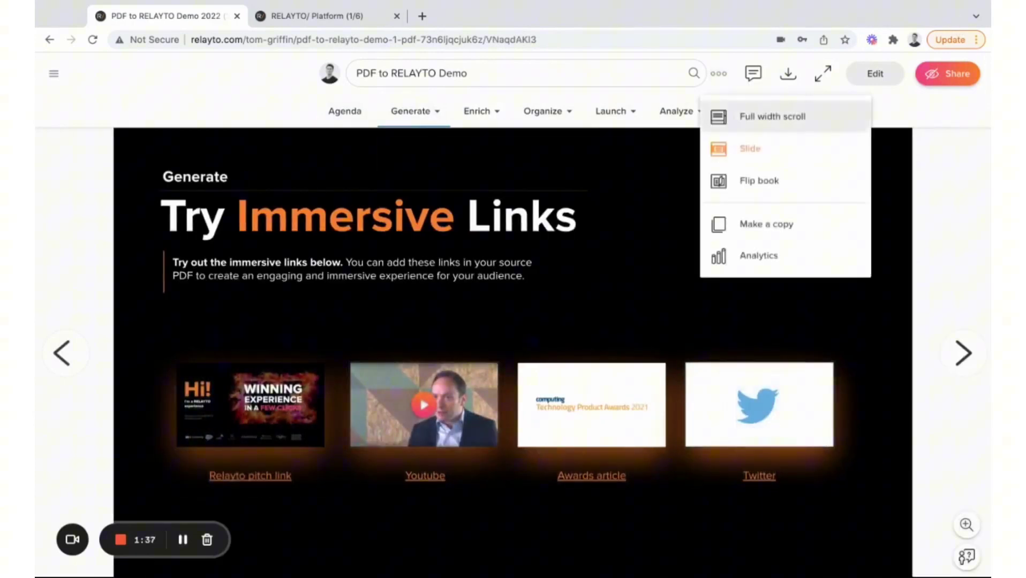
{"action": "left_click", "coordinate": [756, 115]}
{"action": "scroll", "coordinate": [537, 313], "scroll_direction": "down", "scroll_amount": 10}
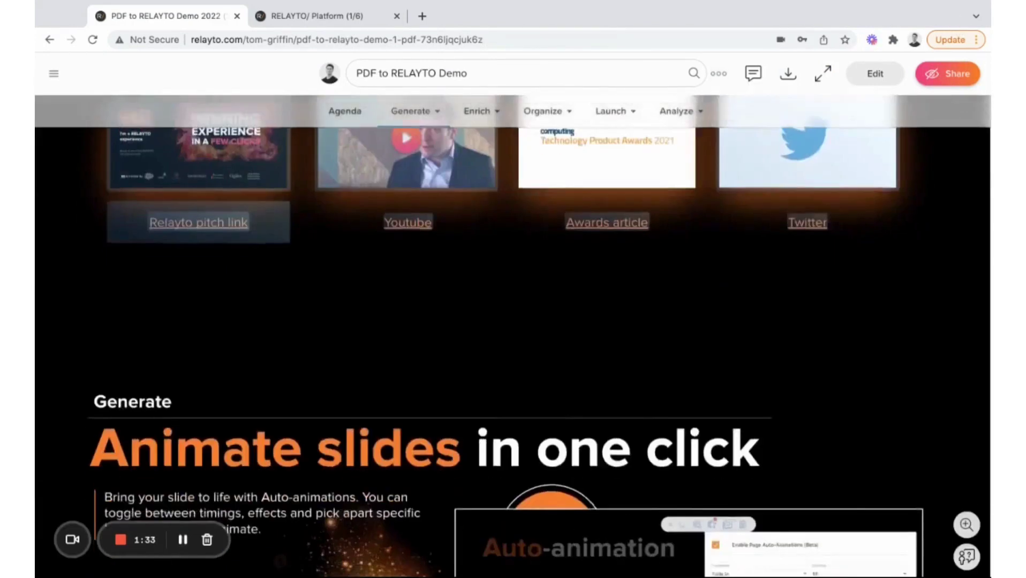
{"action": "scroll", "coordinate": [538, 314], "scroll_direction": "up", "scroll_amount": 5}
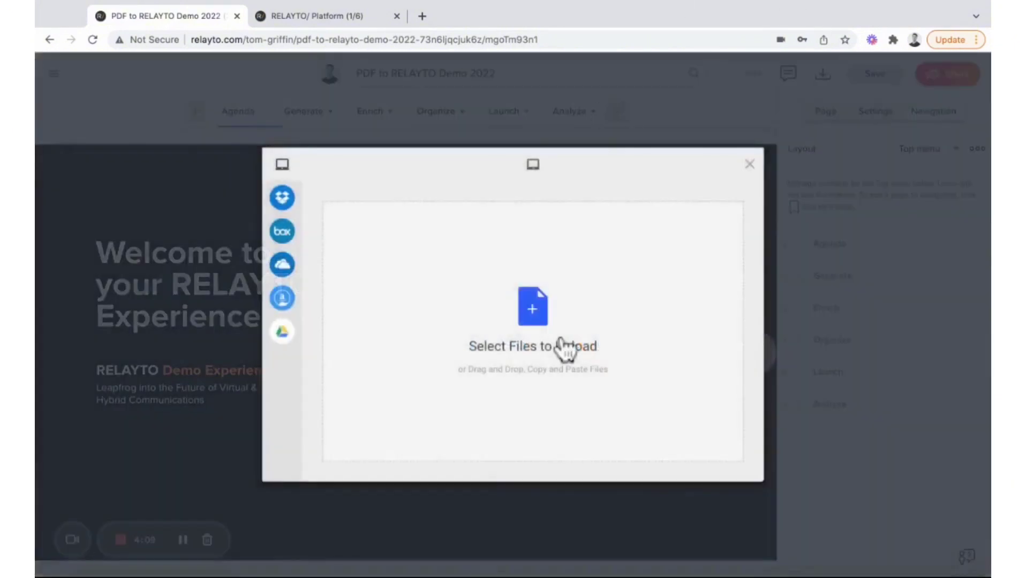
Step: Upload Background video.mp4 as the slide's background video
{"action": "left_click", "coordinate": [561, 335]}
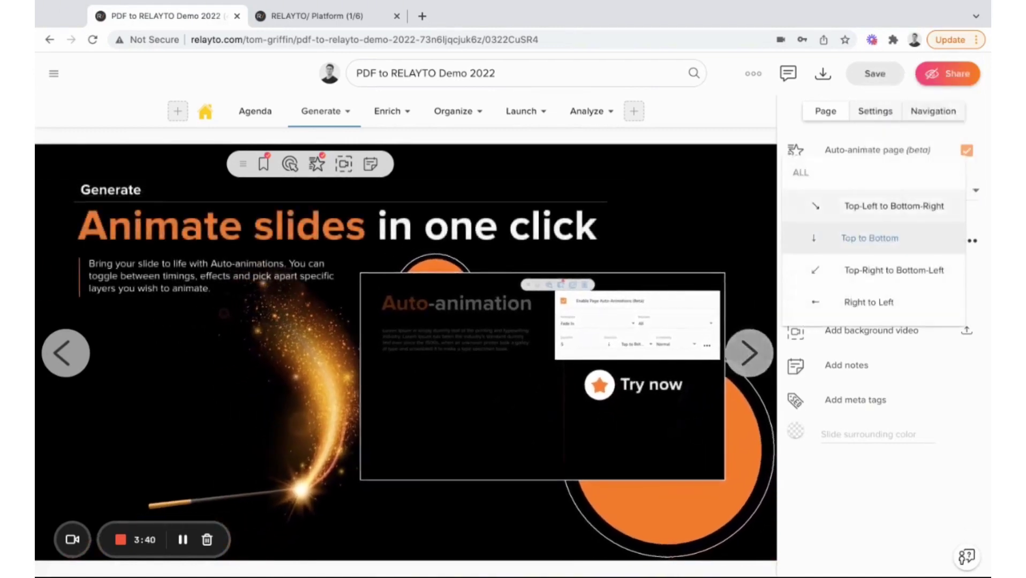
Step: Set the Animate slides page's animation direction to Top-Left to Bottom-Right
{"action": "left_click", "coordinate": [894, 206]}
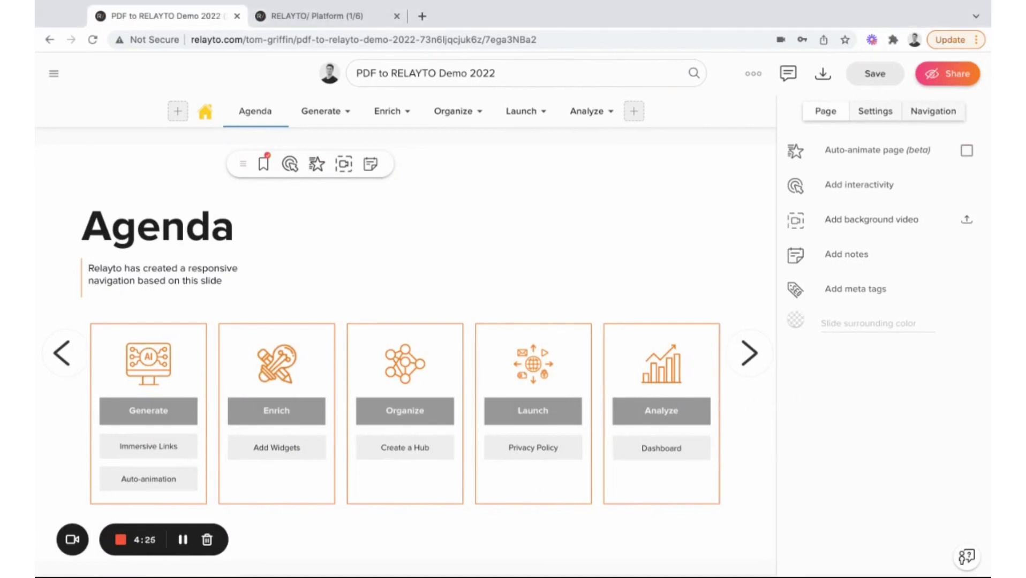
Step: Add a white rectangle stretched over the Agenda's Generate card
{"action": "left_click", "coordinate": [301, 170]}
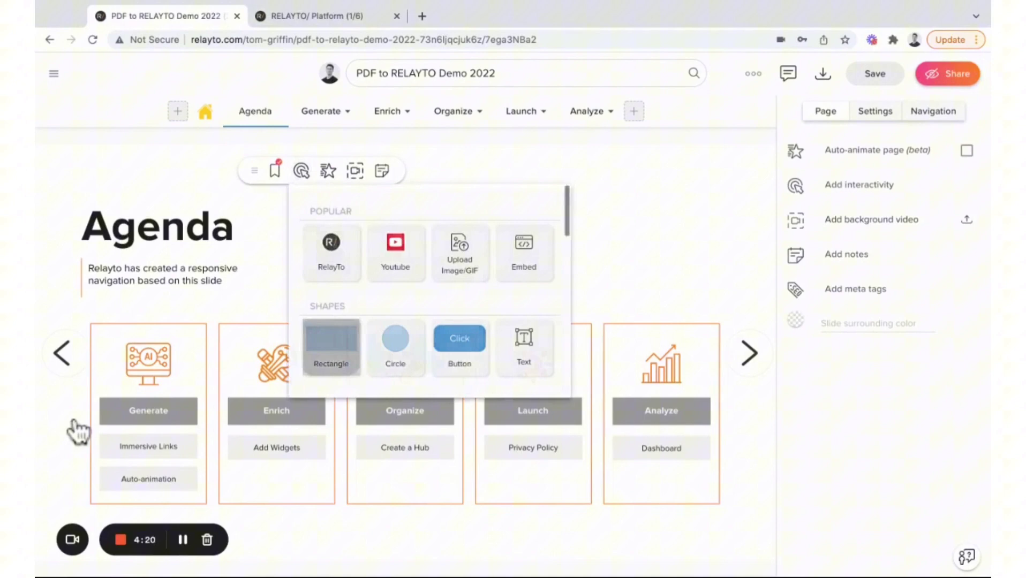
{"action": "left_click", "coordinate": [331, 348]}
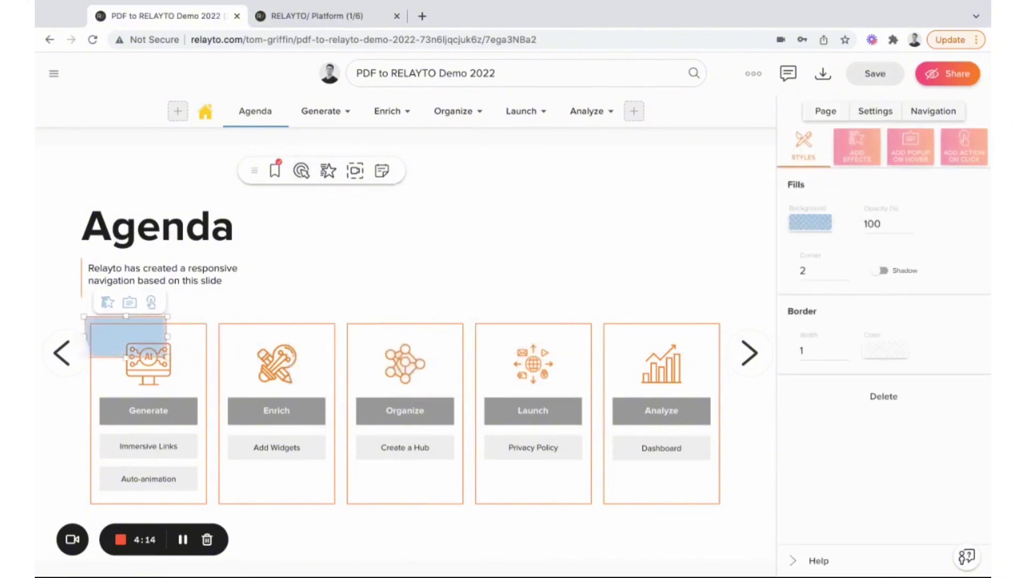
{"action": "left_click_drag", "start_coordinate": [167, 357], "coordinate": [212, 510]}
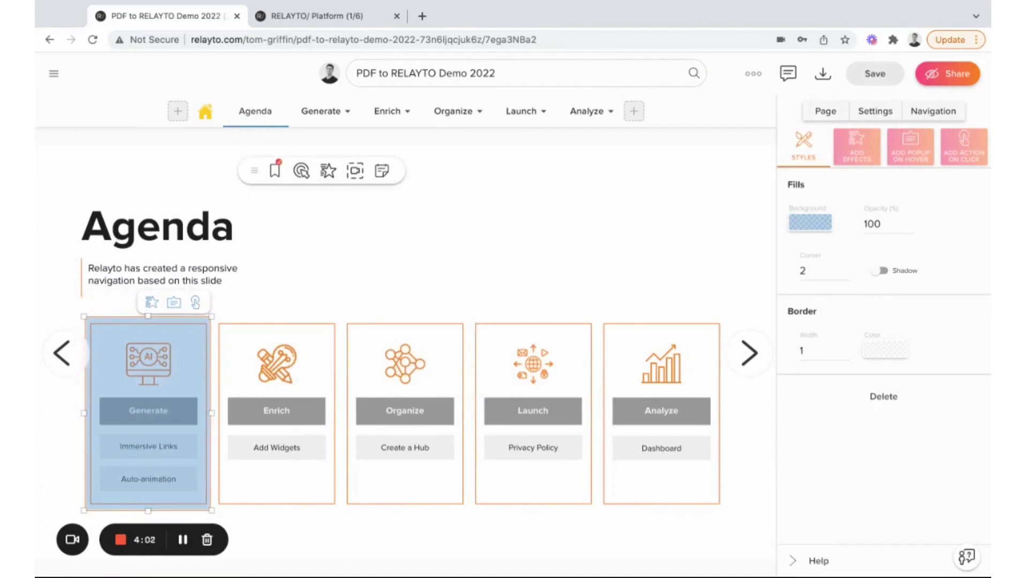
{"action": "left_click", "coordinate": [811, 222]}
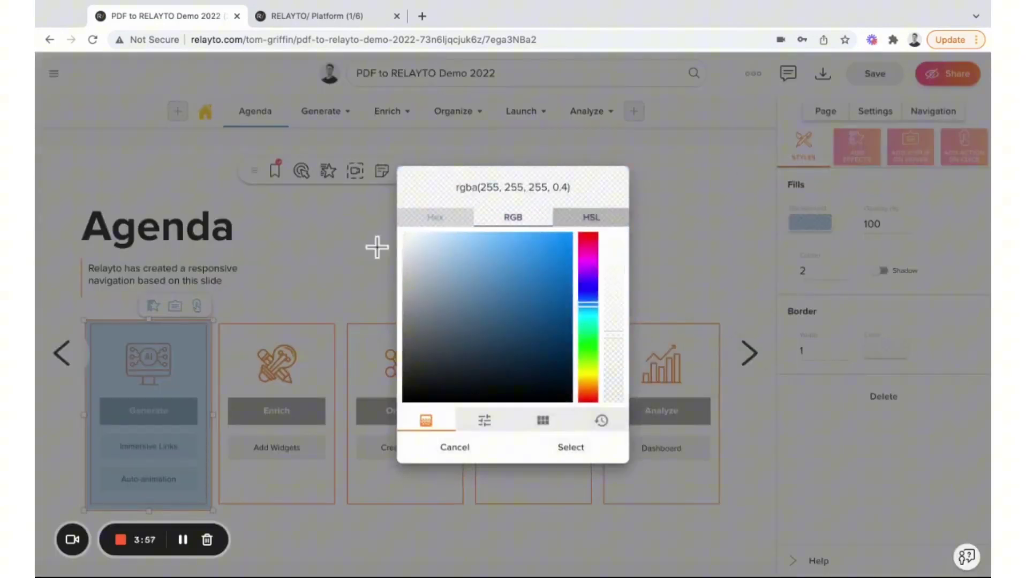
{"action": "left_click", "coordinate": [337, 197]}
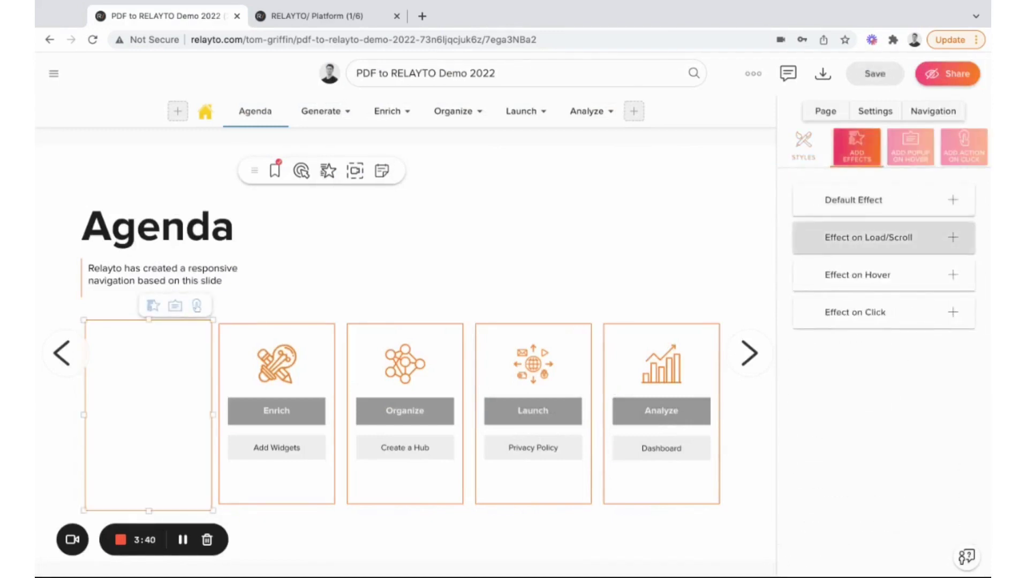
Step: Give the rectangle a Fade Out load/scroll effect with duration 1
{"action": "left_click", "coordinate": [953, 237]}
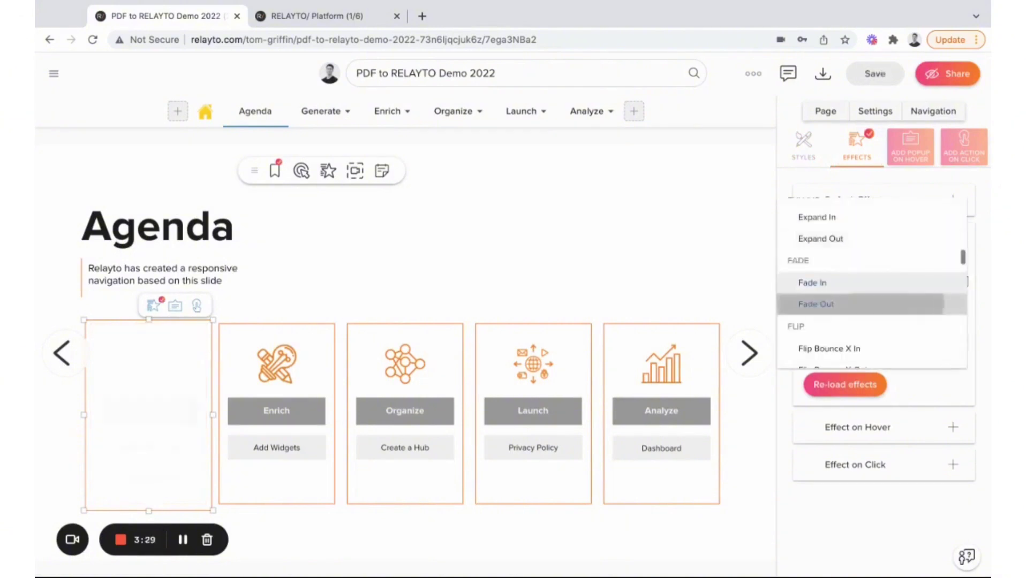
{"action": "left_click", "coordinate": [820, 301]}
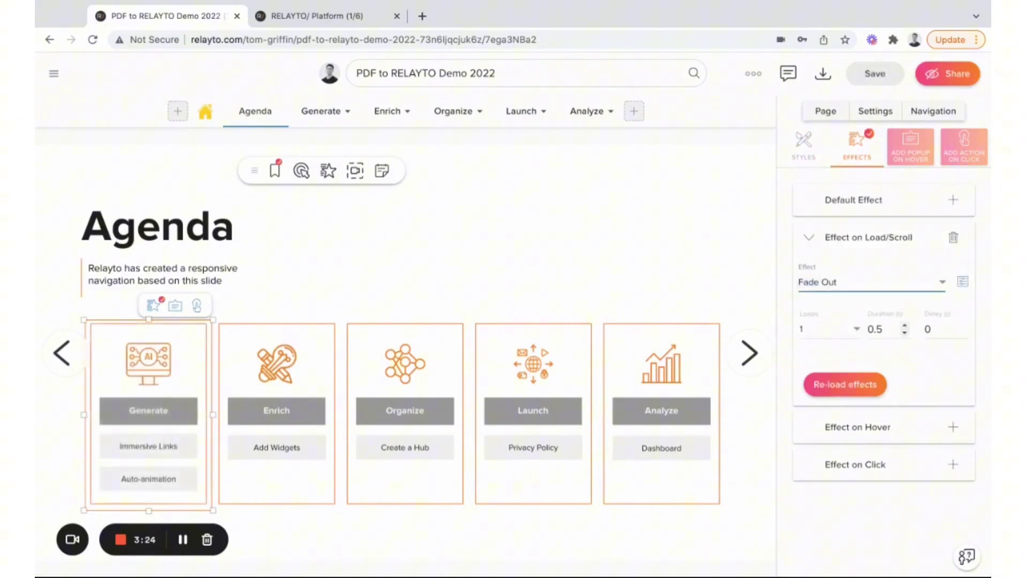
{"action": "left_click", "coordinate": [876, 330]}
{"action": "type", "text": "1"}
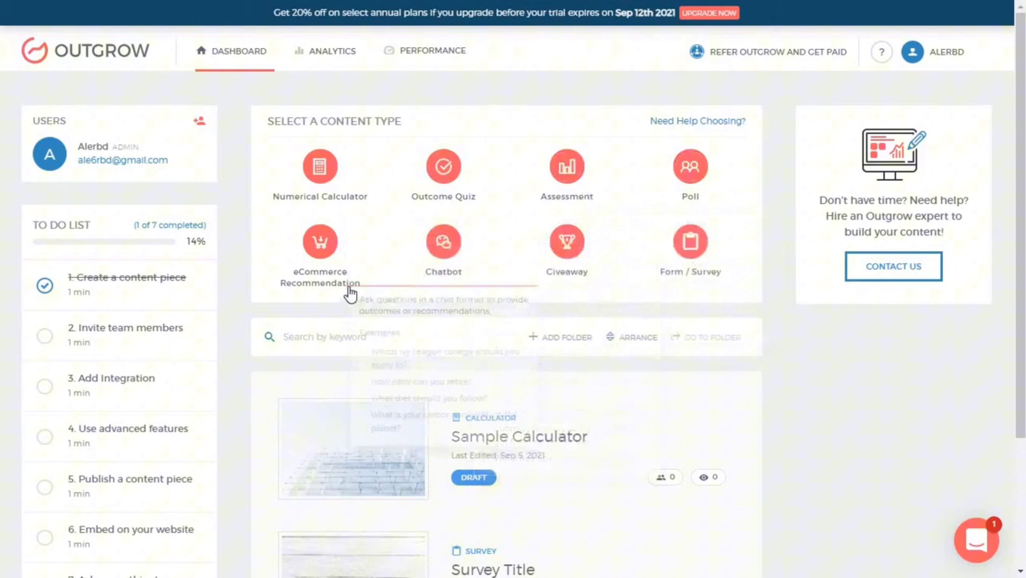
Step: Start a new Numerical Calculator and go to its template library
{"action": "mouse_move", "coordinate": [351, 278]}
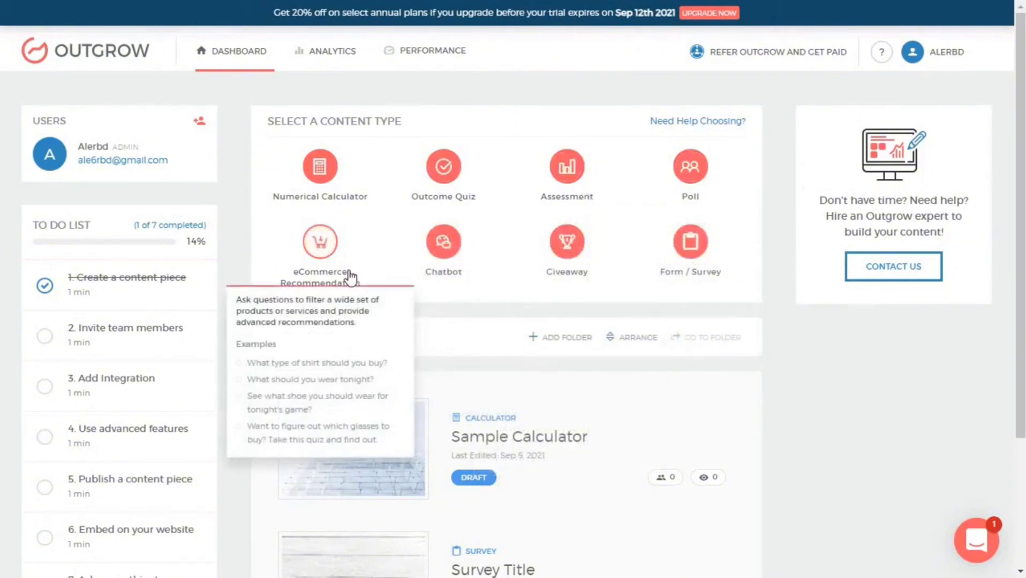
{"action": "mouse_move", "coordinate": [672, 271]}
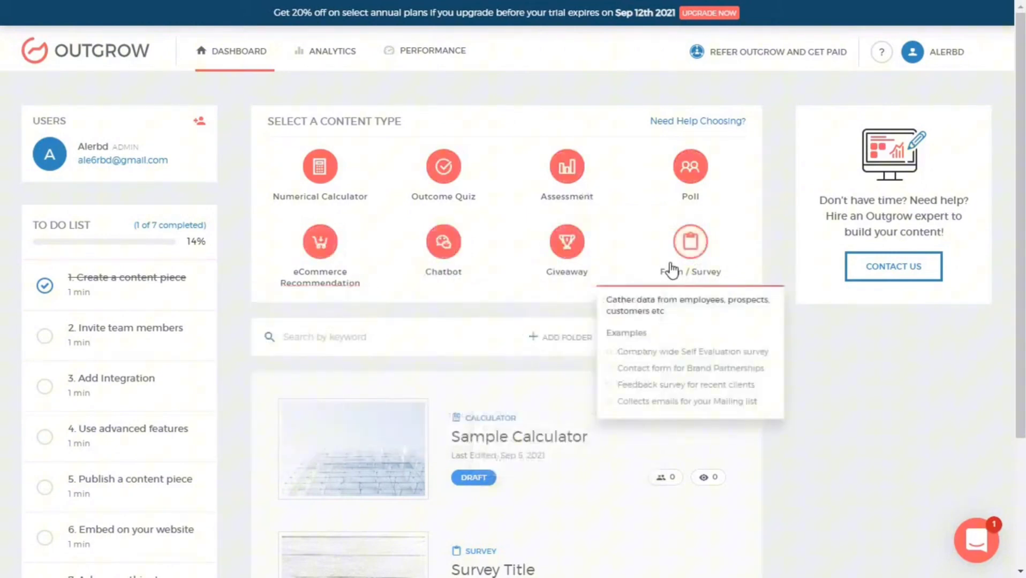
{"action": "mouse_move", "coordinate": [378, 289]}
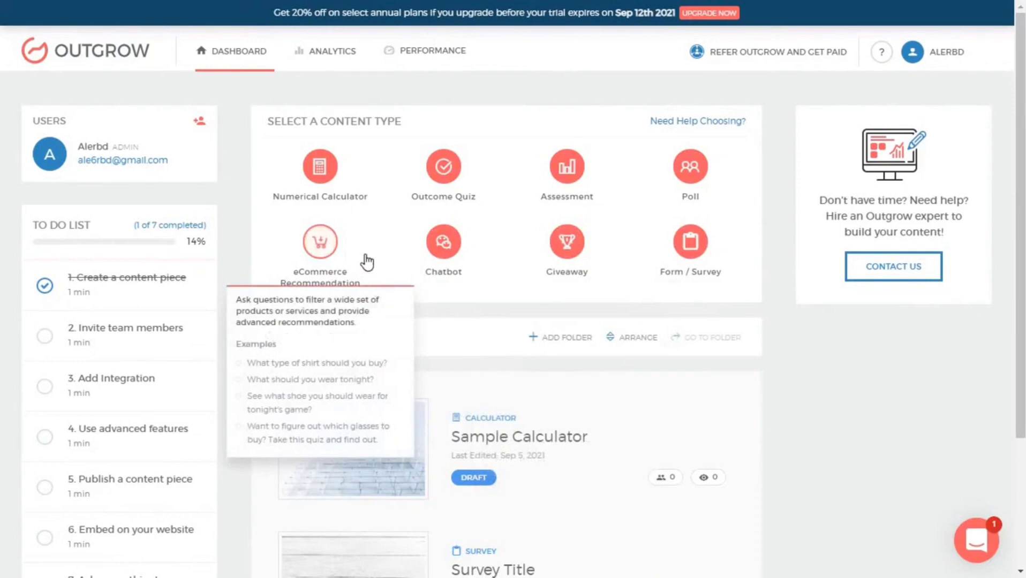
{"action": "mouse_move", "coordinate": [369, 219]}
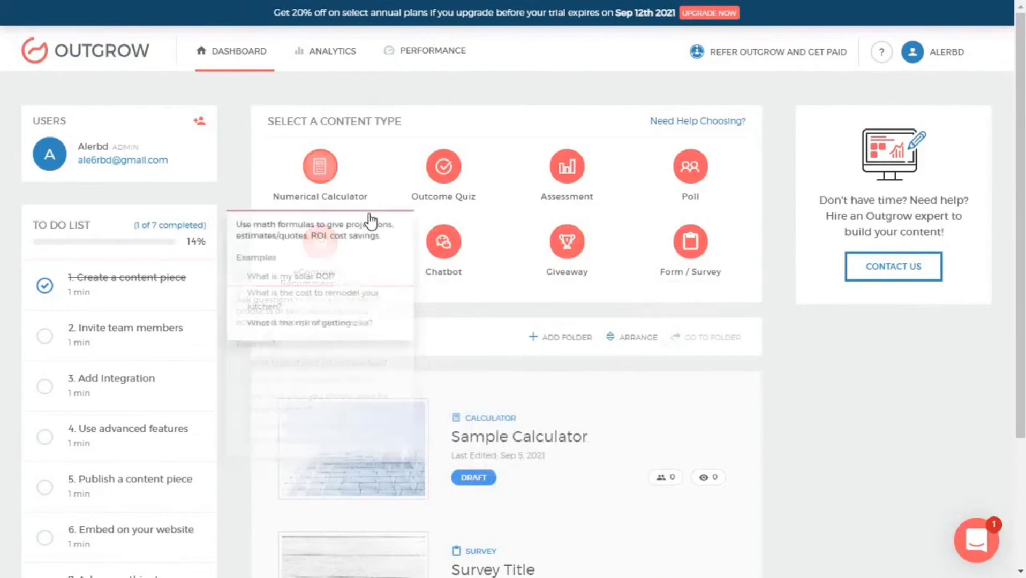
{"action": "left_click", "coordinate": [334, 177]}
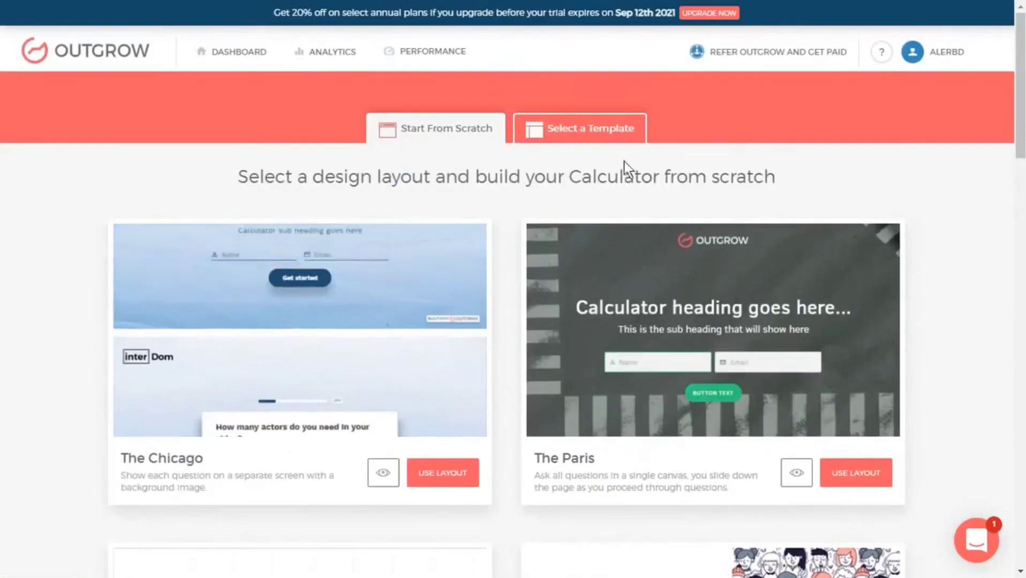
{"action": "left_click", "coordinate": [604, 142]}
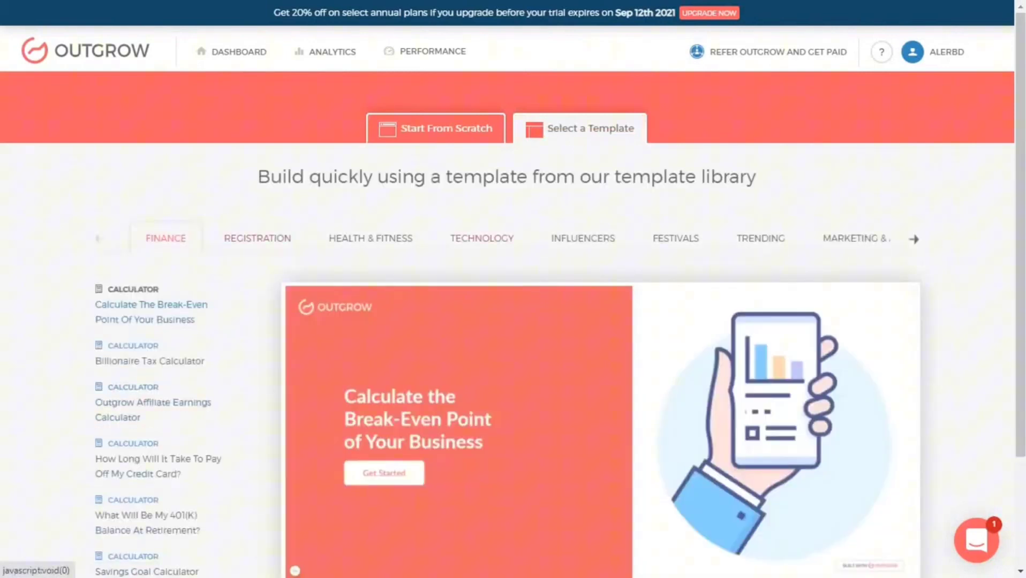
Step: Browse the Health & Fitness and Trending categories, then show the Marketing calculator templates
{"action": "left_click", "coordinate": [407, 246]}
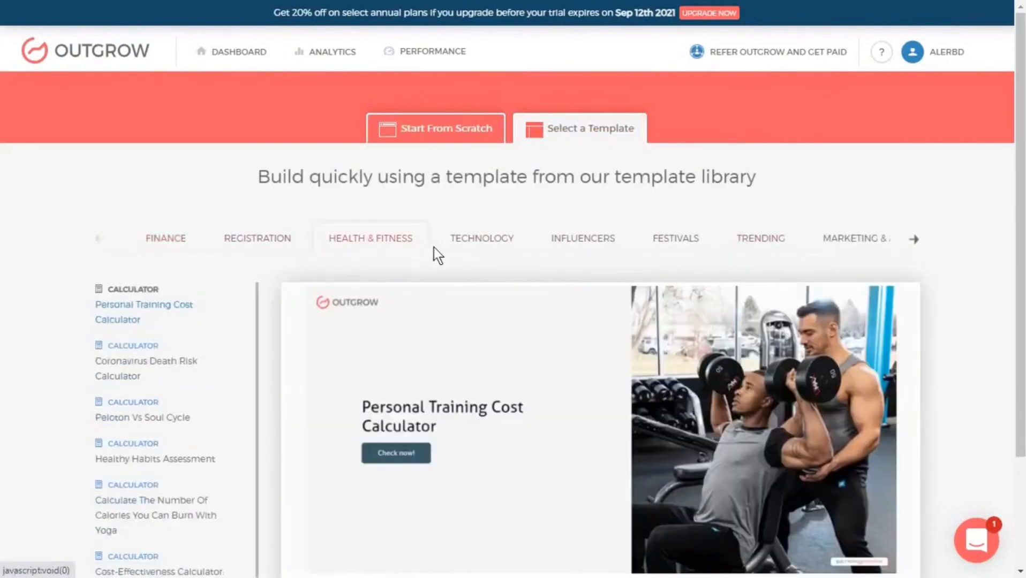
{"action": "left_click", "coordinate": [482, 244]}
{"action": "left_click", "coordinate": [760, 245]}
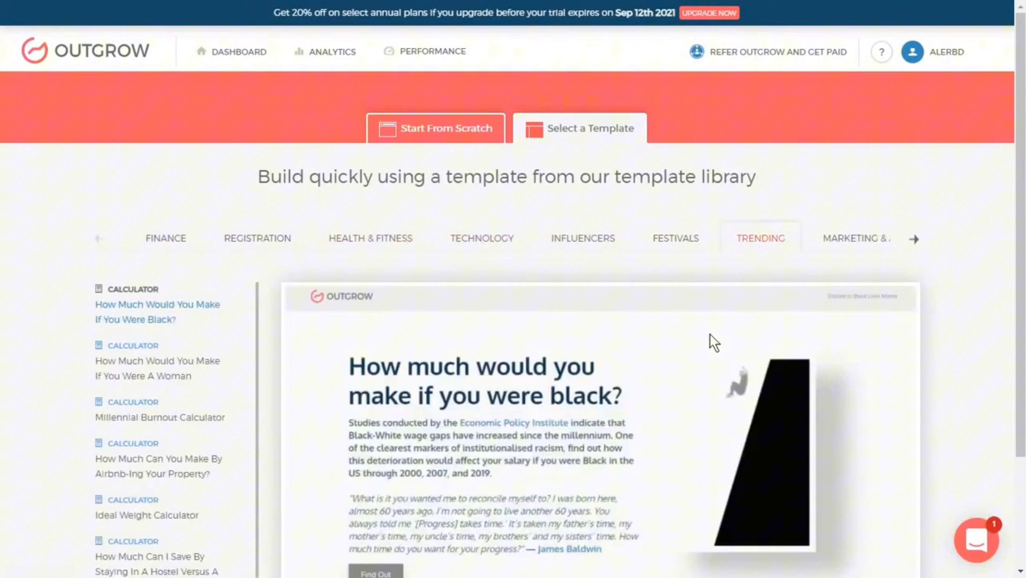
{"action": "scroll", "coordinate": [711, 335], "scroll_direction": "down", "scroll_amount": 1}
{"action": "left_click", "coordinate": [856, 165]}
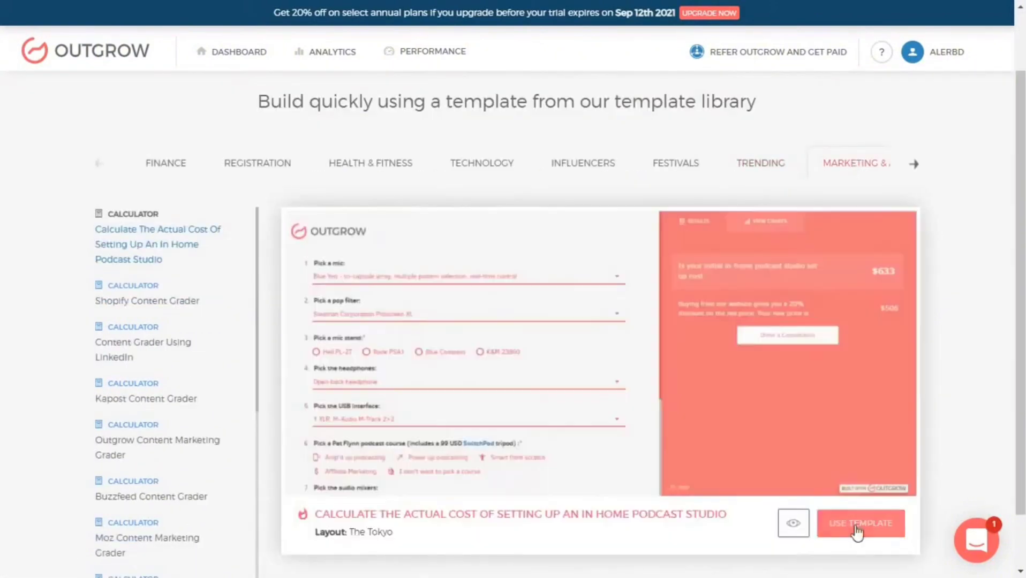
Step: Use the podcast studio template and replace 'setting up an in-home' with 'your' in the heading
{"action": "left_click", "coordinate": [859, 528]}
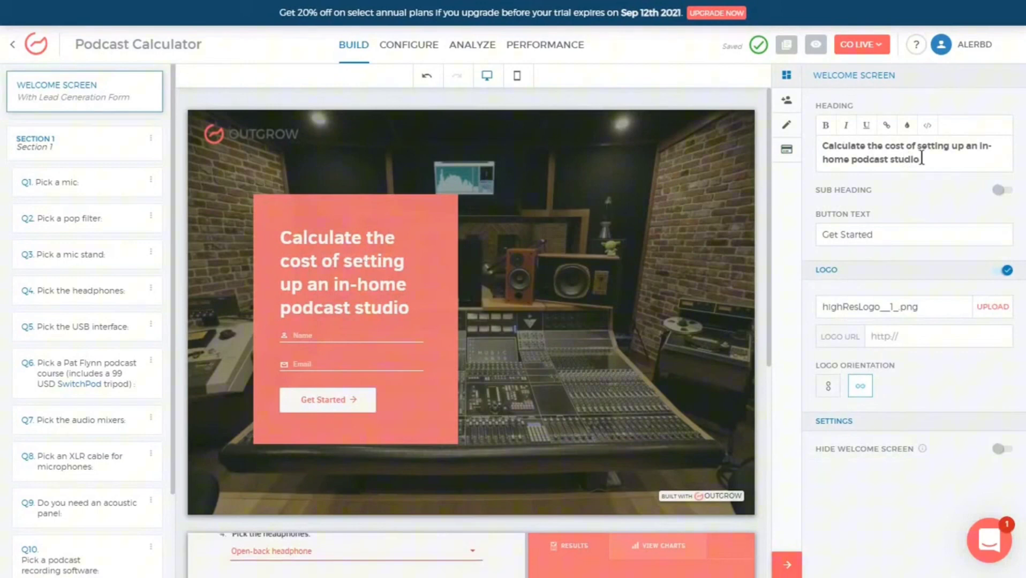
{"action": "left_click_drag", "start_coordinate": [887, 147], "coordinate": [853, 162]}
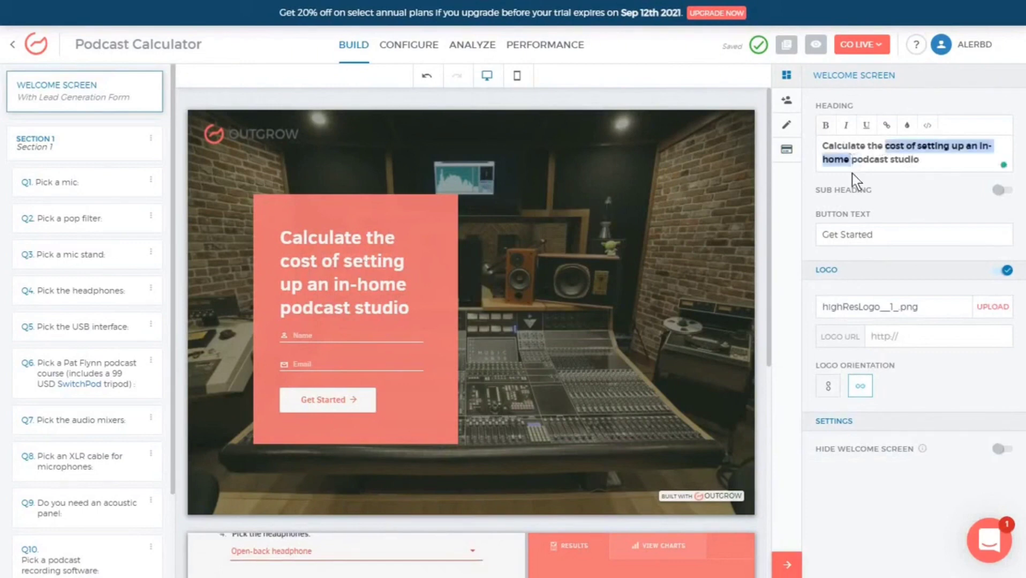
{"action": "left_click", "coordinate": [908, 146]}
{"action": "left_click_drag", "start_coordinate": [916, 145], "coordinate": [851, 159]}
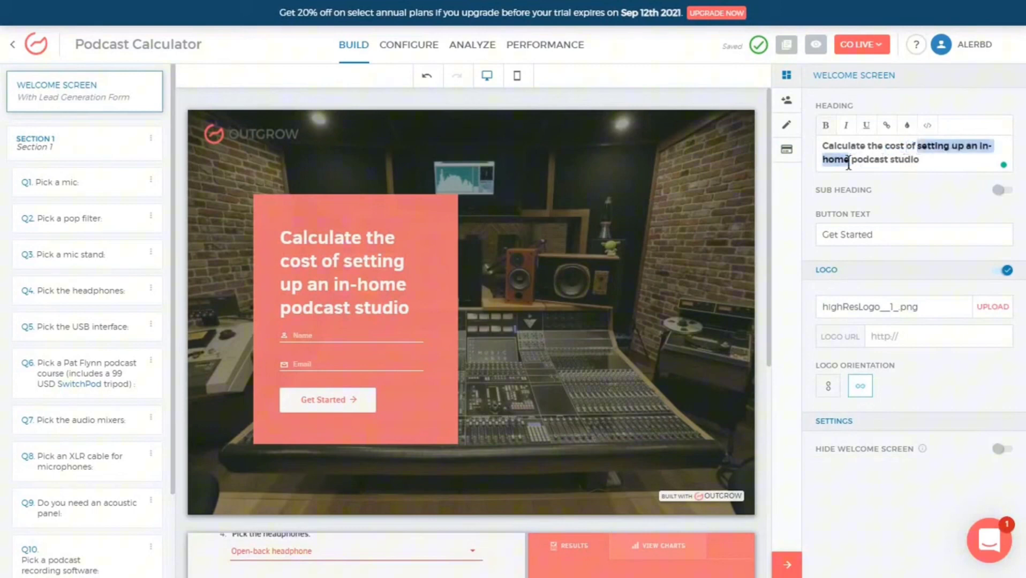
{"action": "type", "text": "your"}
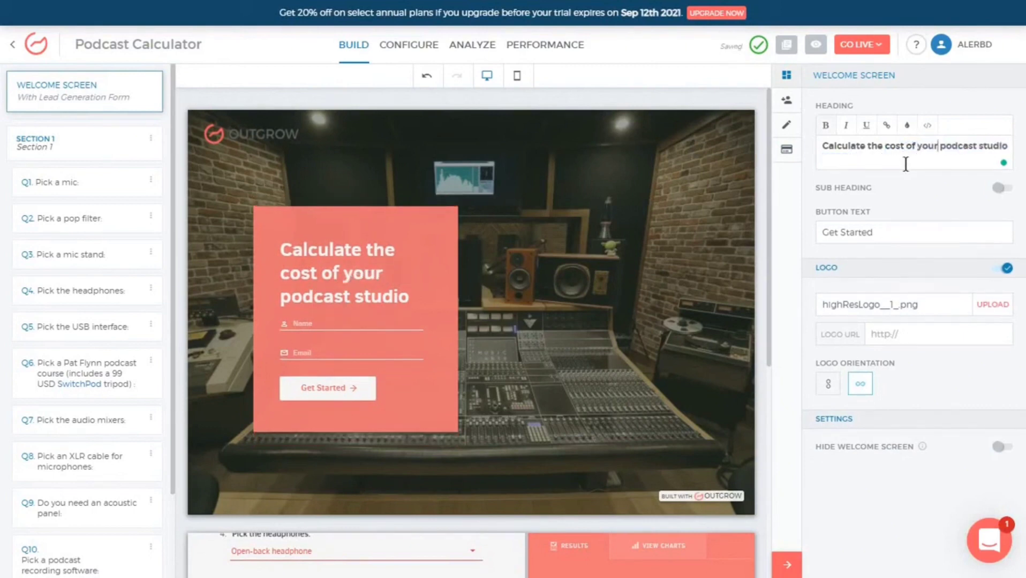
Step: Turn on the sub heading and apply the white and light-blue predefined colour palette
{"action": "left_click", "coordinate": [999, 188]}
{"action": "left_click", "coordinate": [787, 125]}
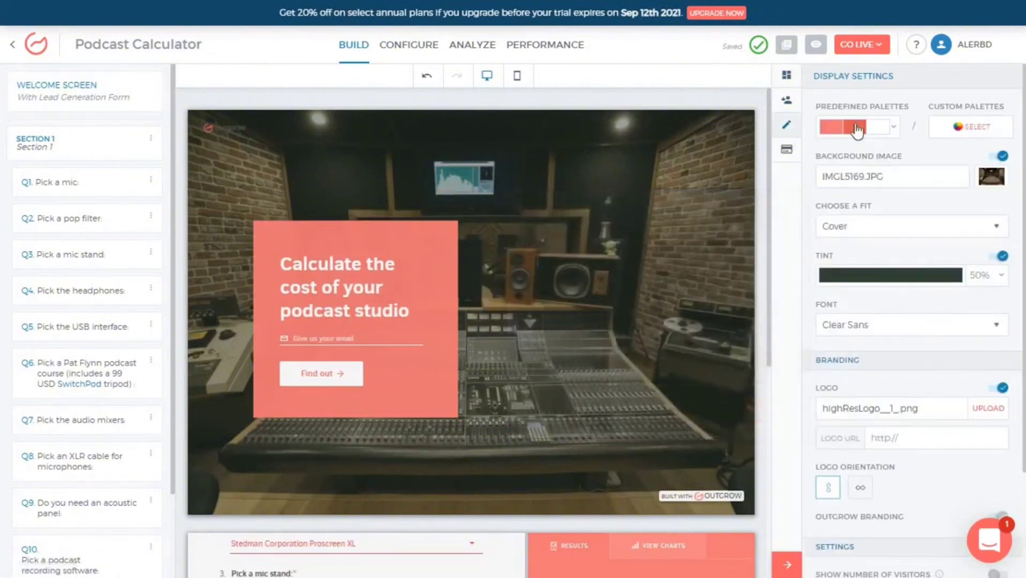
{"action": "left_click", "coordinate": [857, 126]}
{"action": "left_click", "coordinate": [866, 155]}
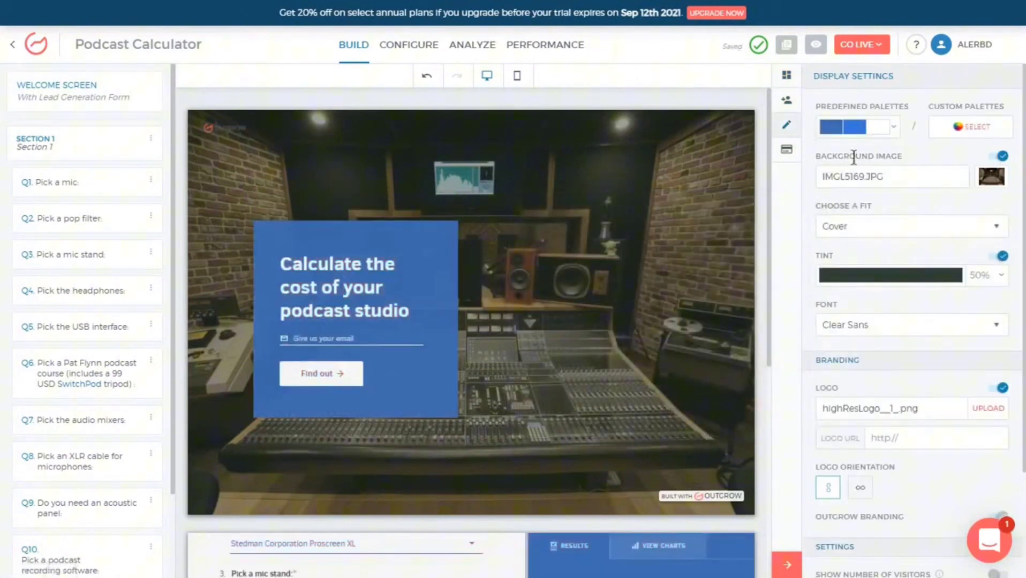
{"action": "left_click", "coordinate": [856, 129]}
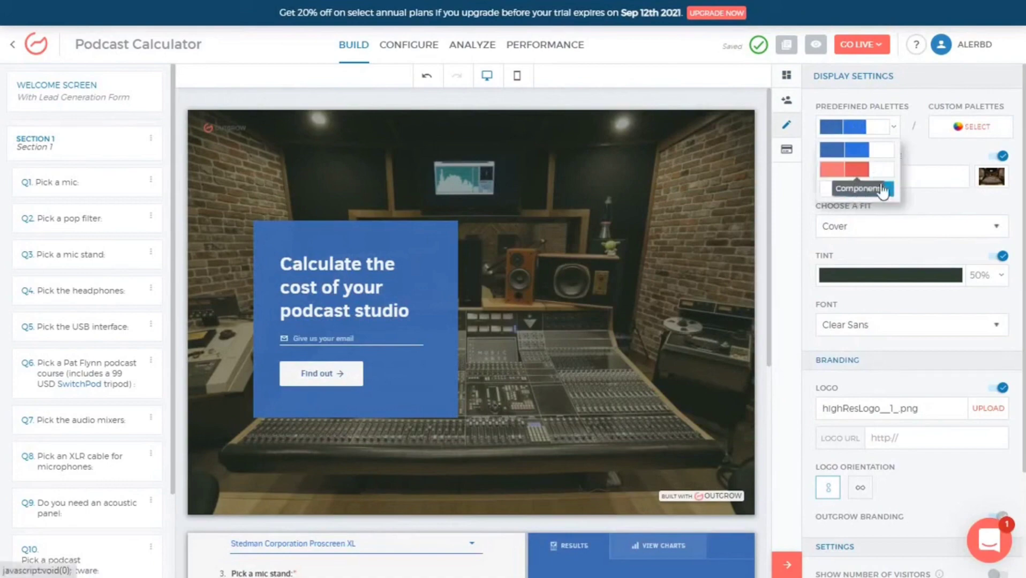
{"action": "left_click", "coordinate": [848, 172]}
{"action": "left_click", "coordinate": [859, 188]}
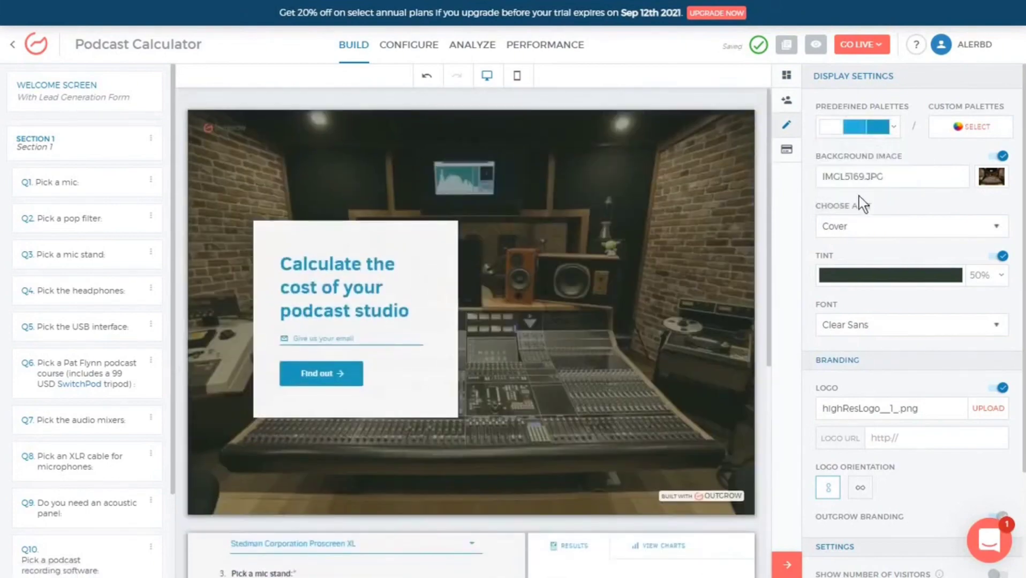
Step: Set the country-road car photo as the calculator's background image
{"action": "left_click", "coordinate": [991, 183]}
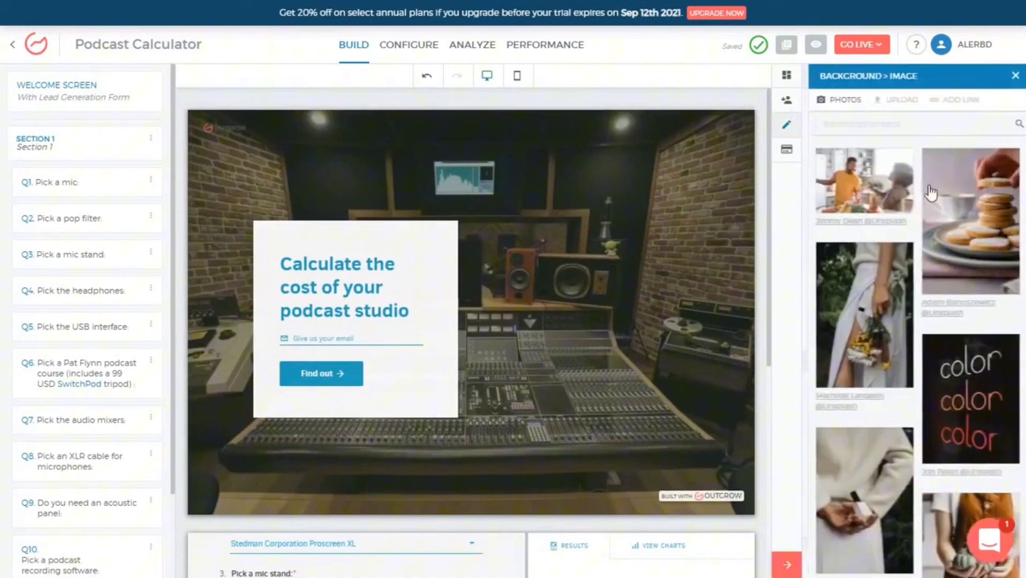
{"action": "scroll", "coordinate": [929, 249], "scroll_direction": "down", "scroll_amount": 5}
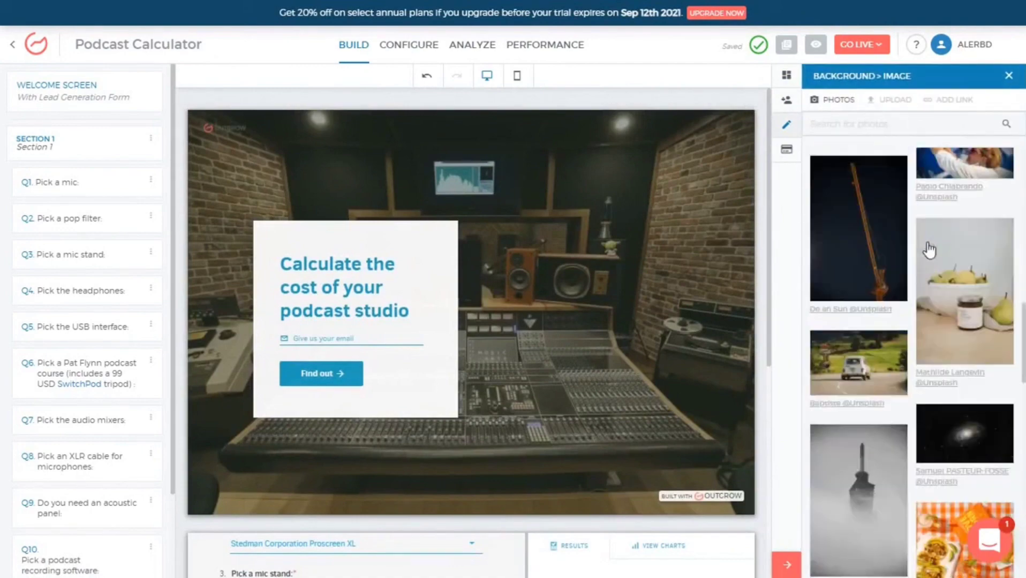
{"action": "scroll", "coordinate": [930, 249], "scroll_direction": "down", "scroll_amount": 2}
{"action": "left_click", "coordinate": [873, 294]}
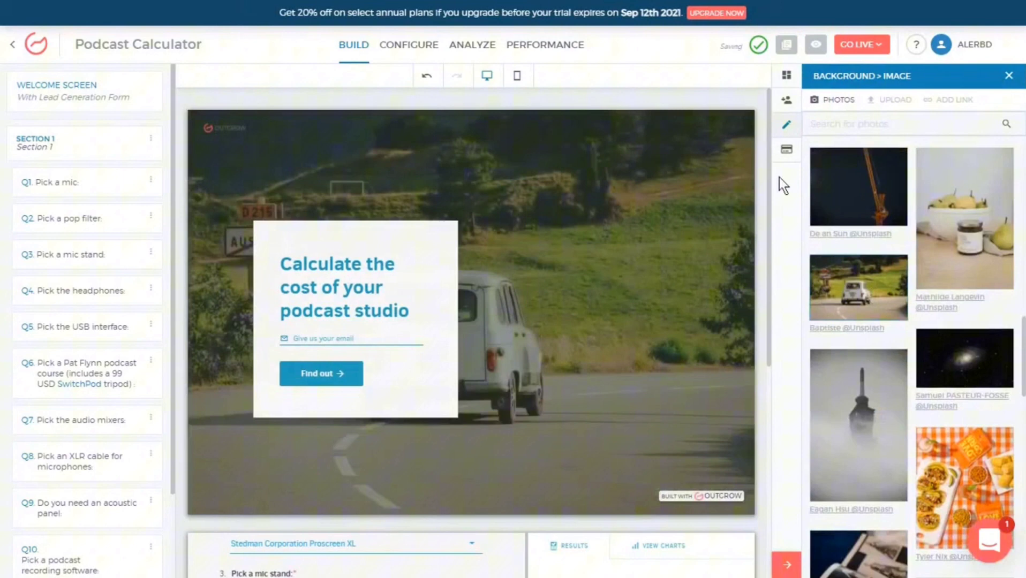
{"action": "scroll", "coordinate": [874, 173], "scroll_direction": "down", "scroll_amount": 1}
{"action": "left_click", "coordinate": [797, 156]}
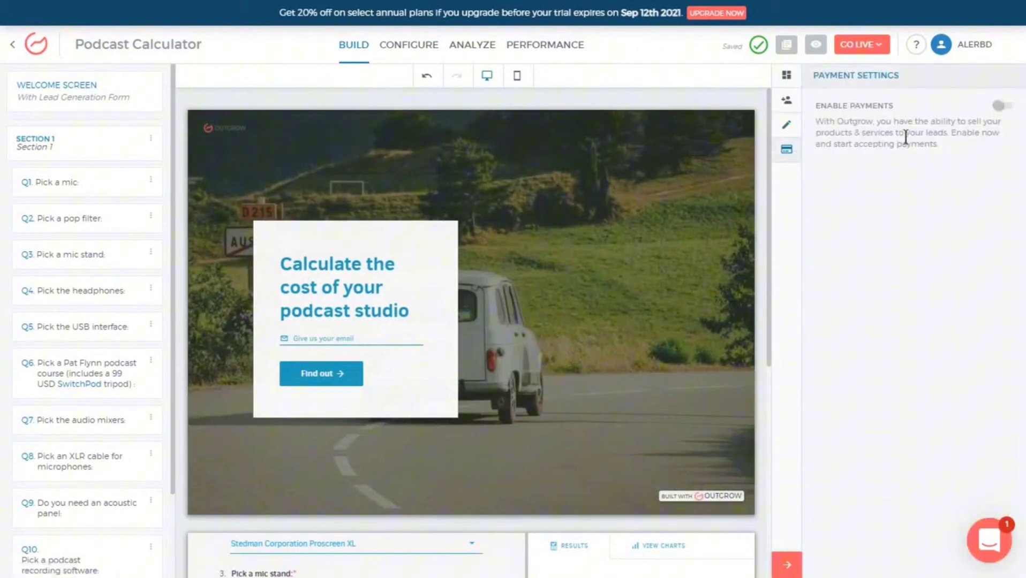
Step: Leave Enable Payments off after toggling it on and back off
{"action": "left_click", "coordinate": [1000, 106]}
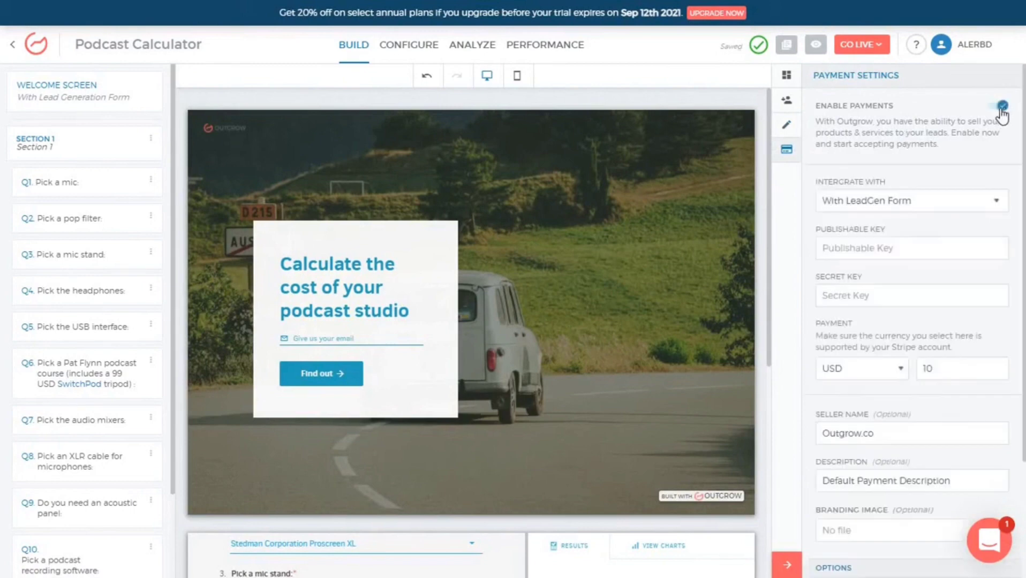
{"action": "left_click", "coordinate": [1001, 109]}
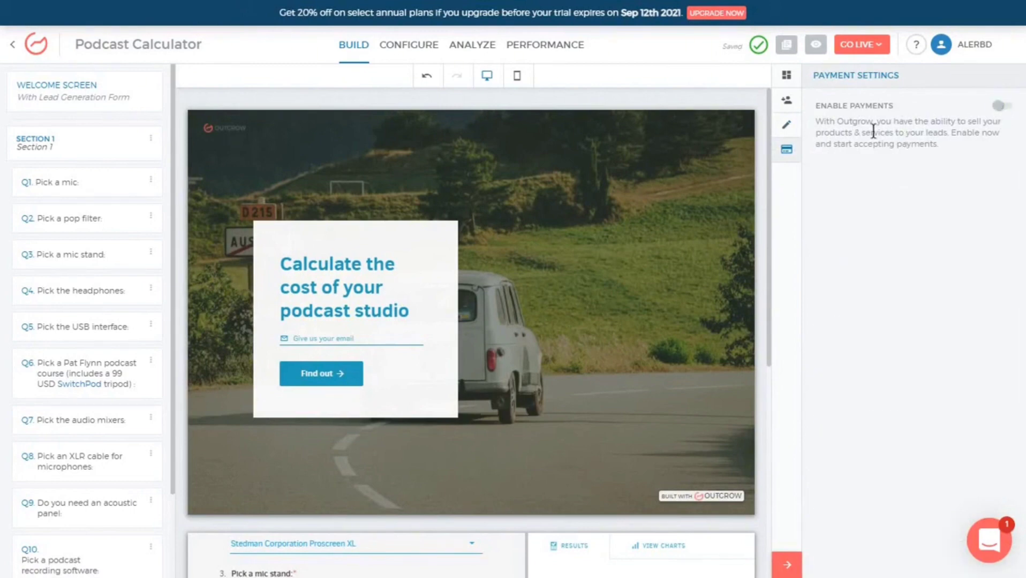
{"action": "scroll", "coordinate": [571, 216], "scroll_direction": "down", "scroll_amount": 7}
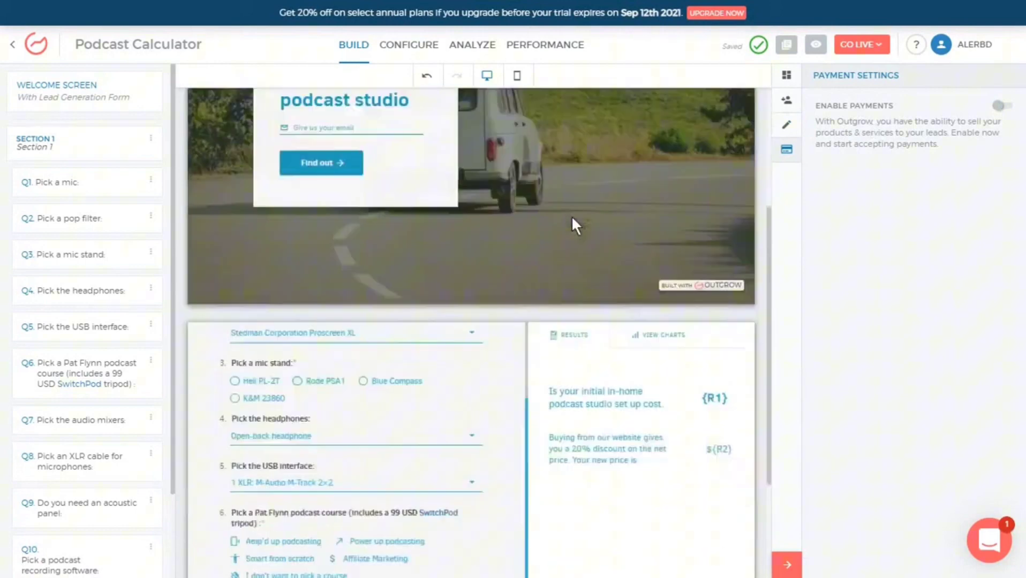
Step: Go through the result page and Section 1 to the 'Pick a mic' question's settings
{"action": "left_click", "coordinate": [599, 229]}
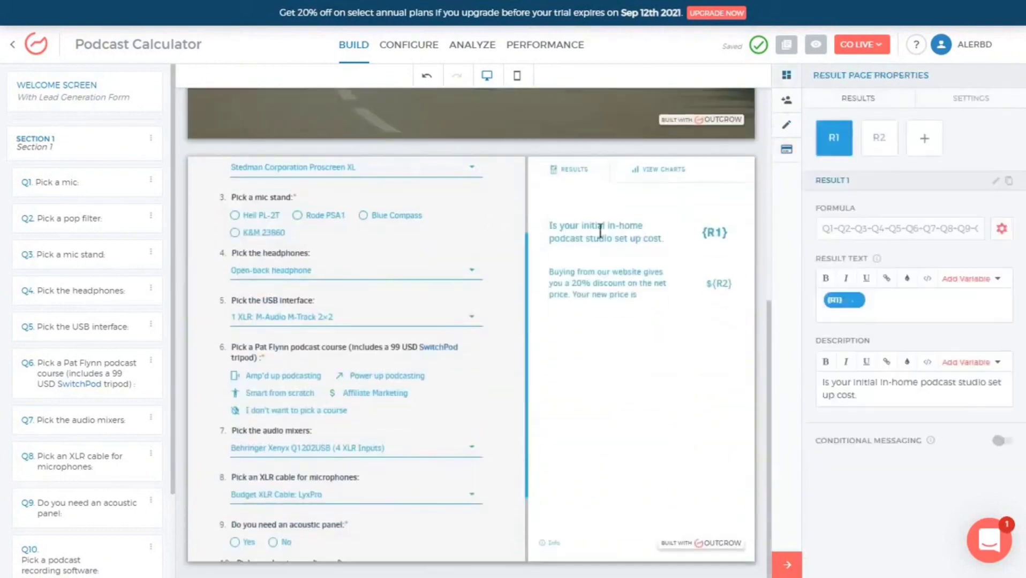
{"action": "left_click", "coordinate": [110, 151]}
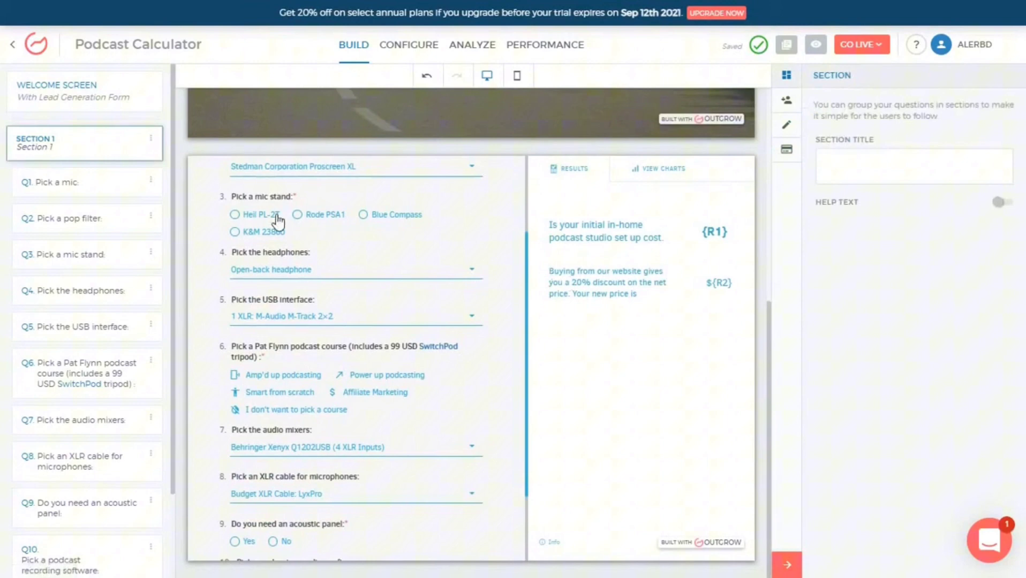
{"action": "scroll", "coordinate": [277, 220], "scroll_direction": "up", "scroll_amount": 3}
{"action": "left_click", "coordinate": [254, 225]}
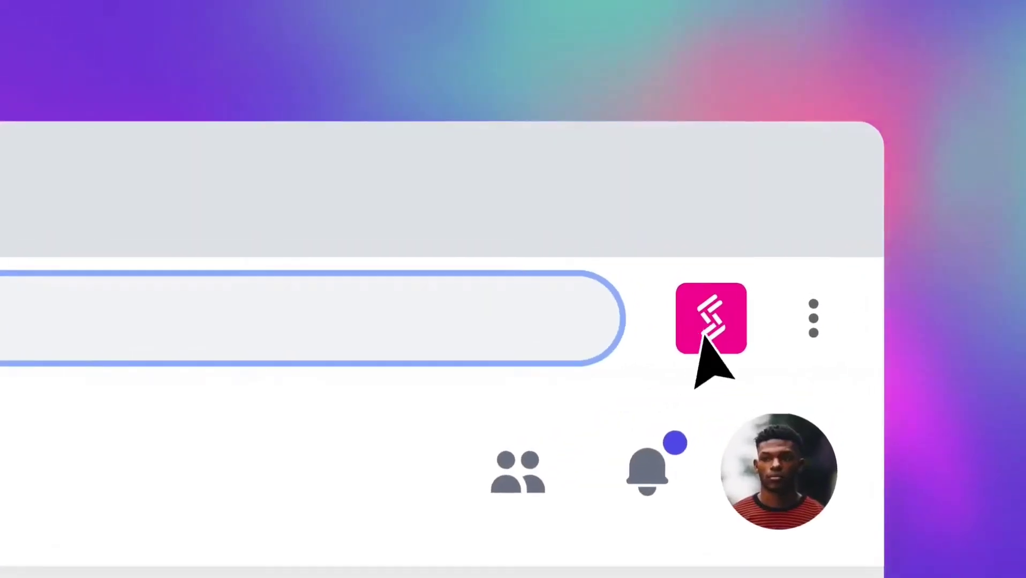
Step: Record a Storylane demo of the Material Kit dashboard visiting the Customers and Products pages
{"action": "left_click", "coordinate": [705, 337]}
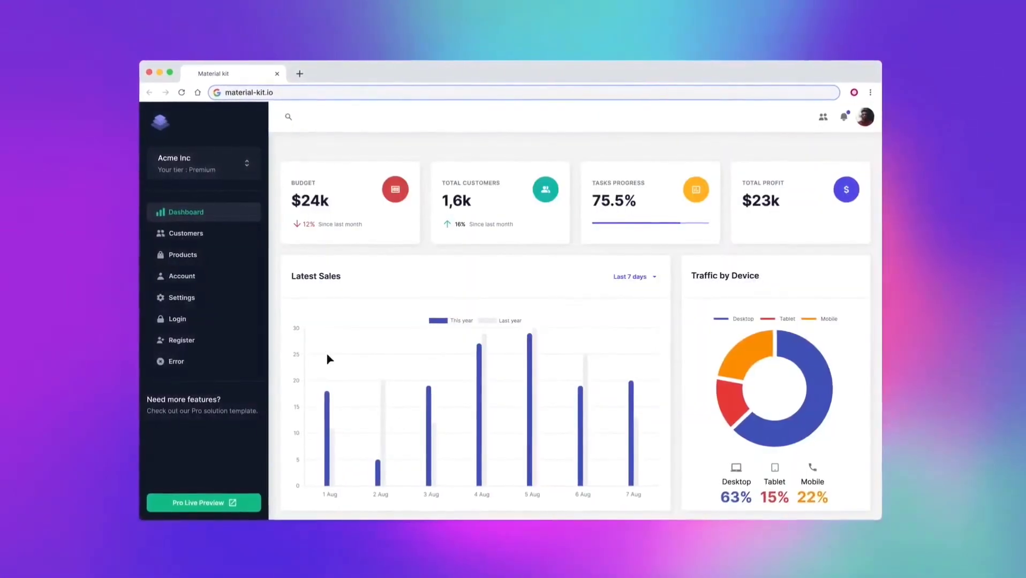
{"action": "left_click", "coordinate": [193, 234]}
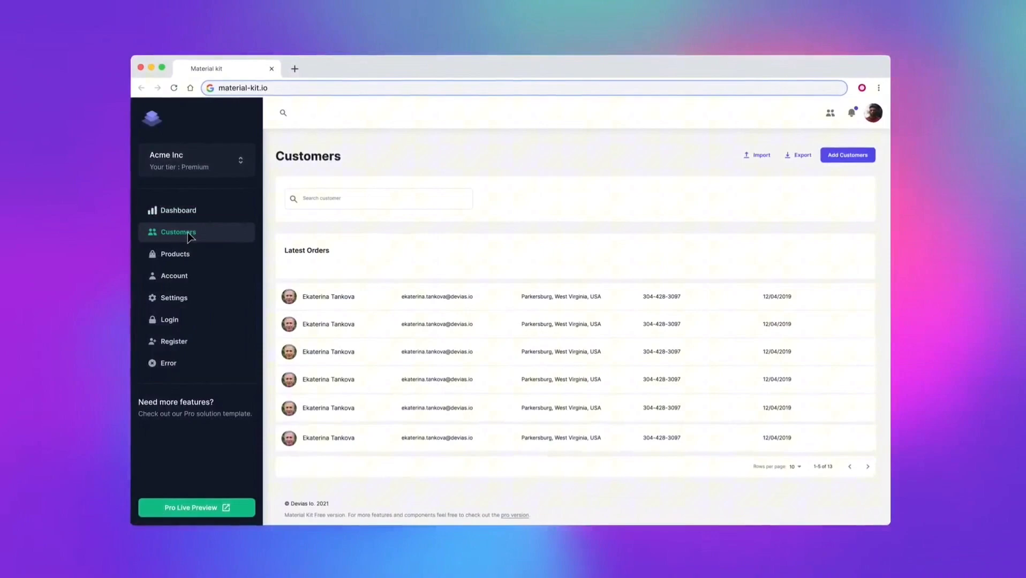
{"action": "left_click", "coordinate": [182, 256]}
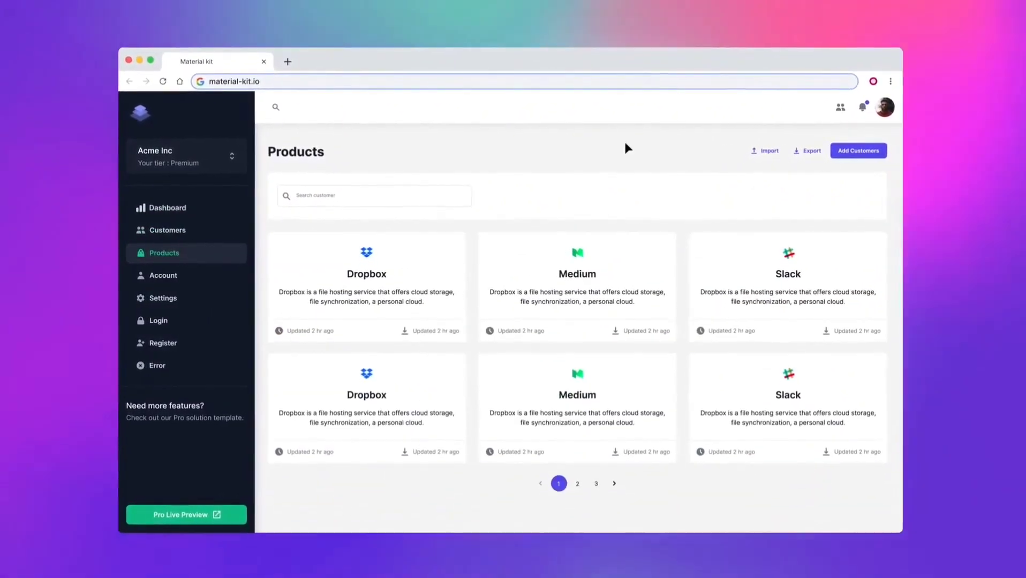
{"action": "left_click", "coordinate": [874, 81]}
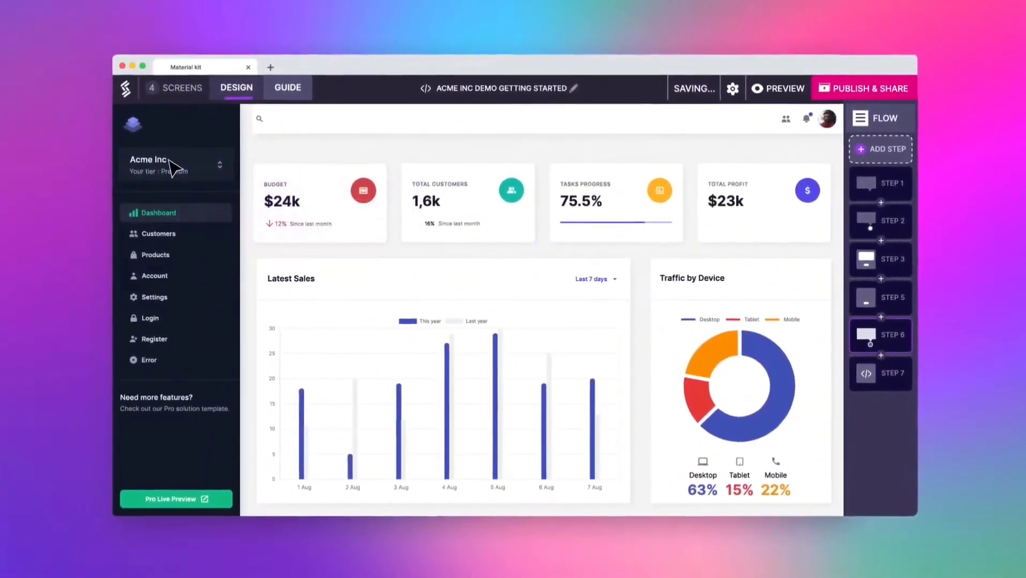
Step: Replace the Acme Inc company name with Tesla Inc, then publish the demo for sharing
{"action": "left_click", "coordinate": [161, 160]}
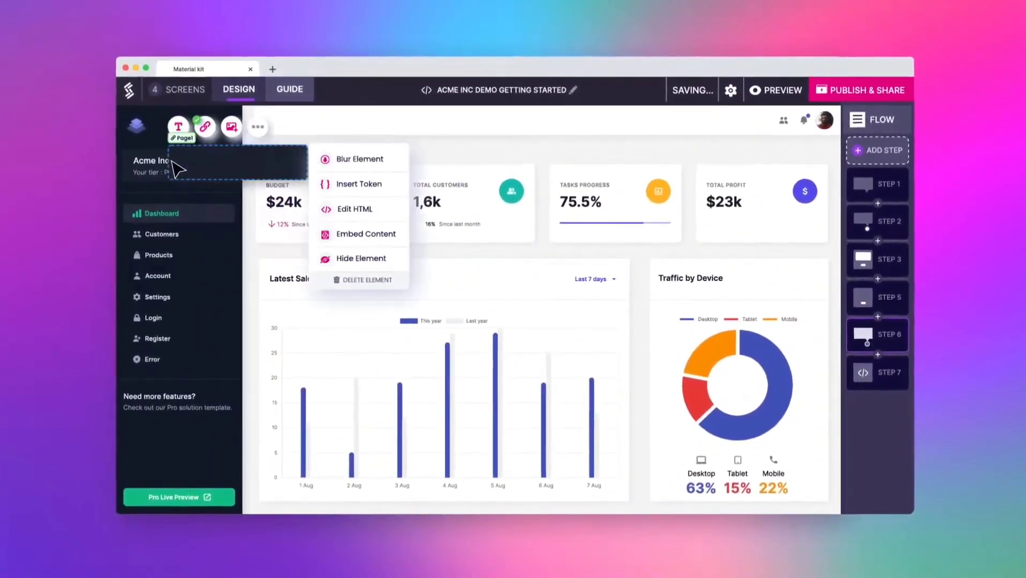
{"action": "key", "text": "BackSpace"}
{"action": "key", "text": "BackSpace"}
{"action": "key", "text": "BackSpace"}
{"action": "type", "text": "Tesla Inc"}
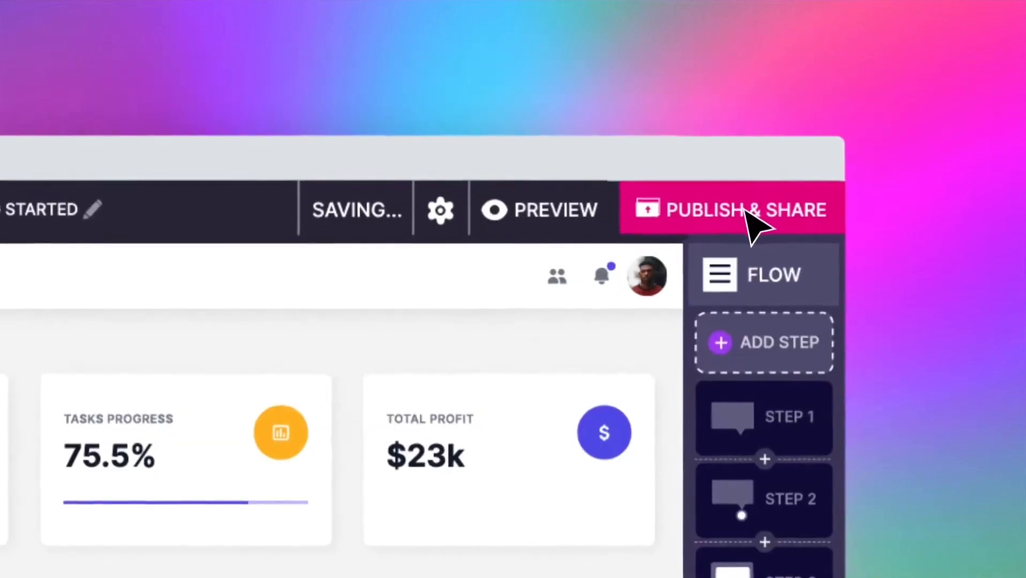
{"action": "left_click", "coordinate": [849, 101]}
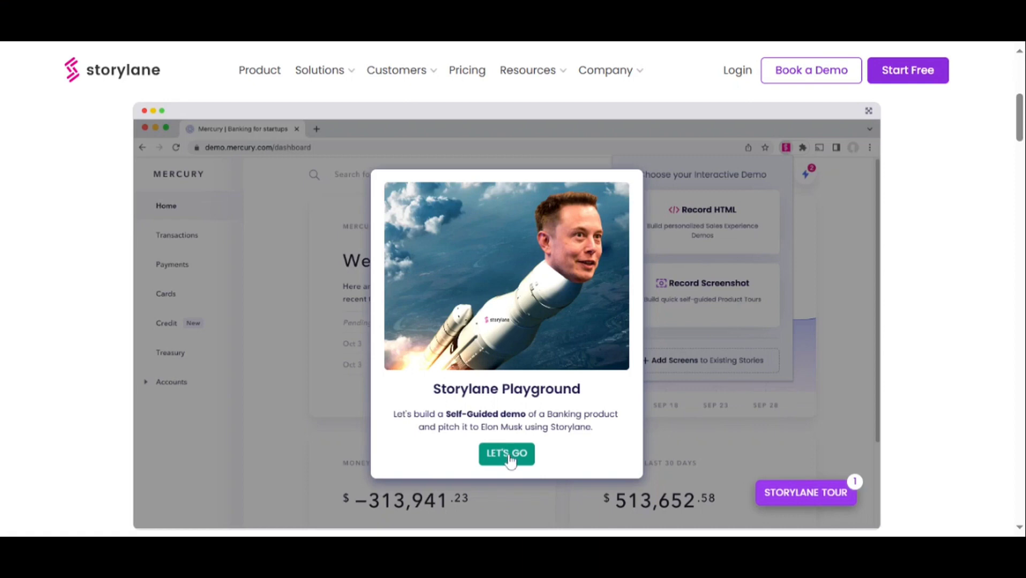
Step: Close the playground intro and capture tip, then advance past Record HTML into the editor view
{"action": "left_click", "coordinate": [506, 456]}
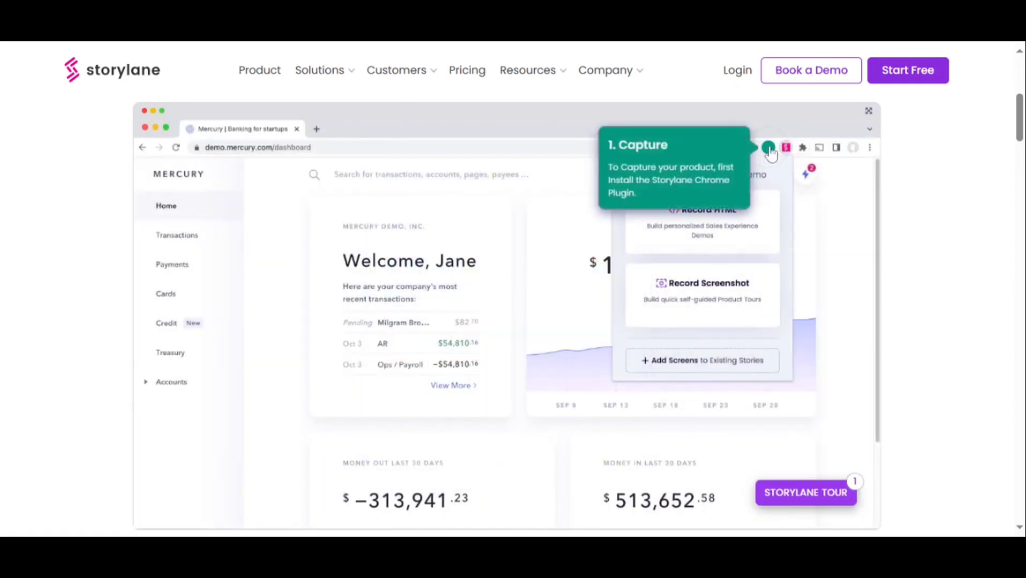
{"action": "left_click", "coordinate": [771, 153]}
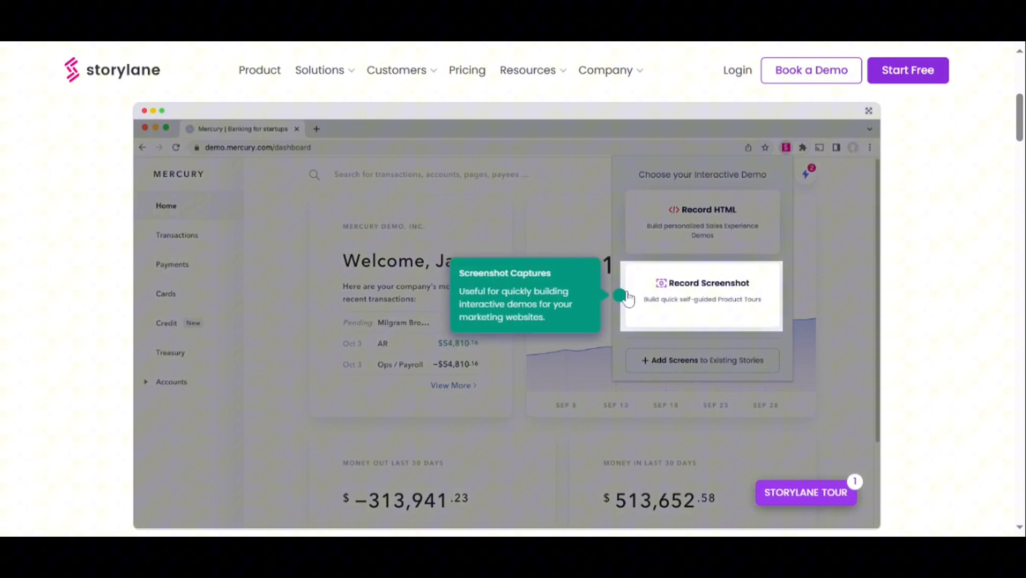
{"action": "left_click", "coordinate": [622, 295]}
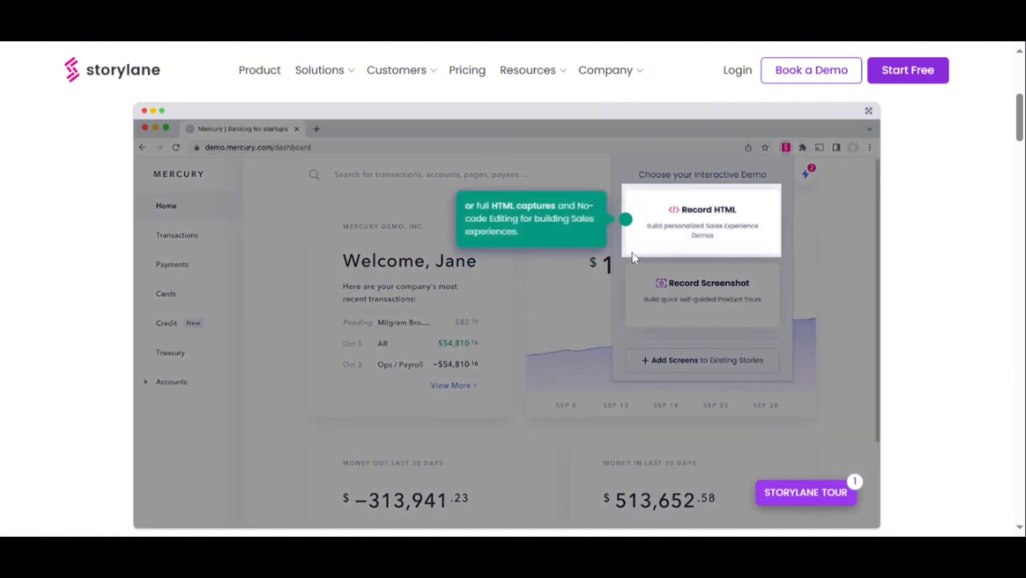
{"action": "left_click", "coordinate": [627, 222]}
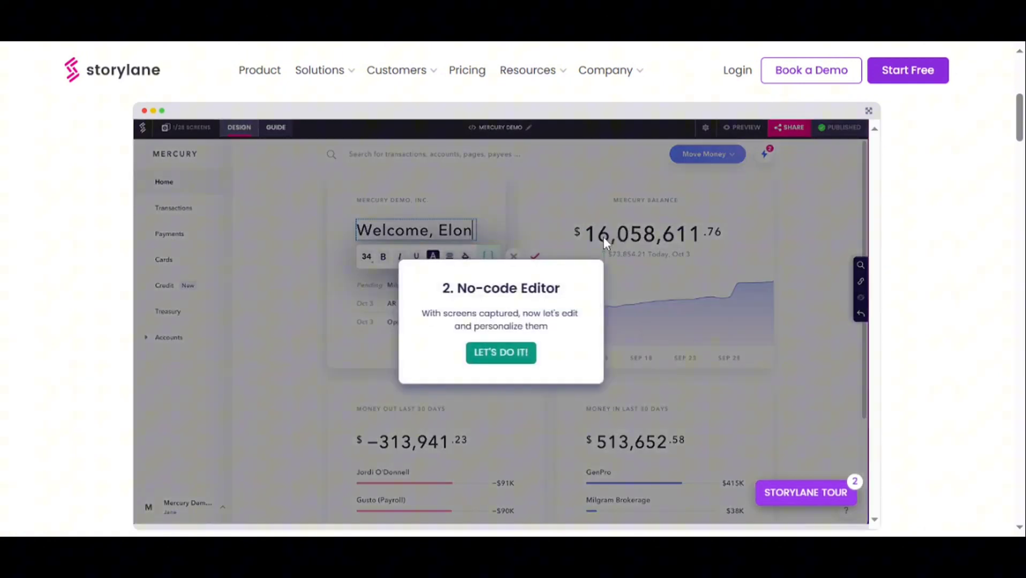
Step: Dismiss the No-code Editor intro and step through search-and-replace and token tips to the $16,058,611,000 balance
{"action": "left_click", "coordinate": [497, 355]}
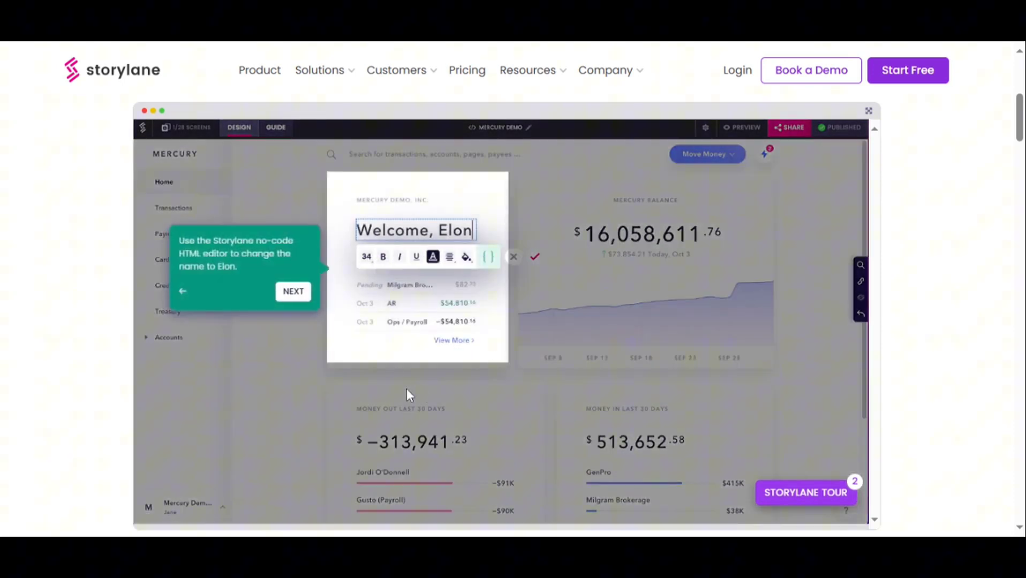
{"action": "left_click", "coordinate": [294, 294]}
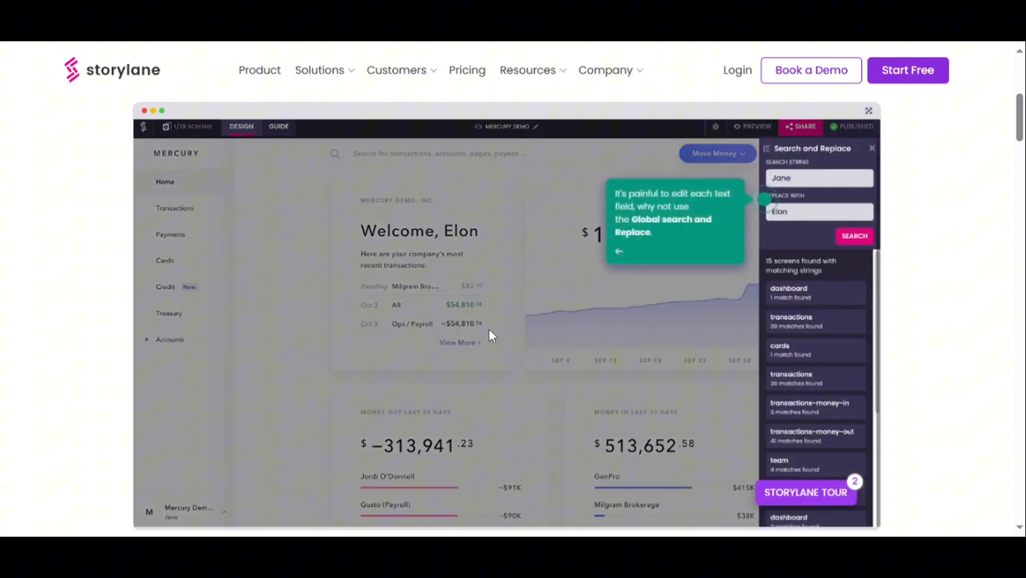
{"action": "left_click", "coordinate": [769, 202]}
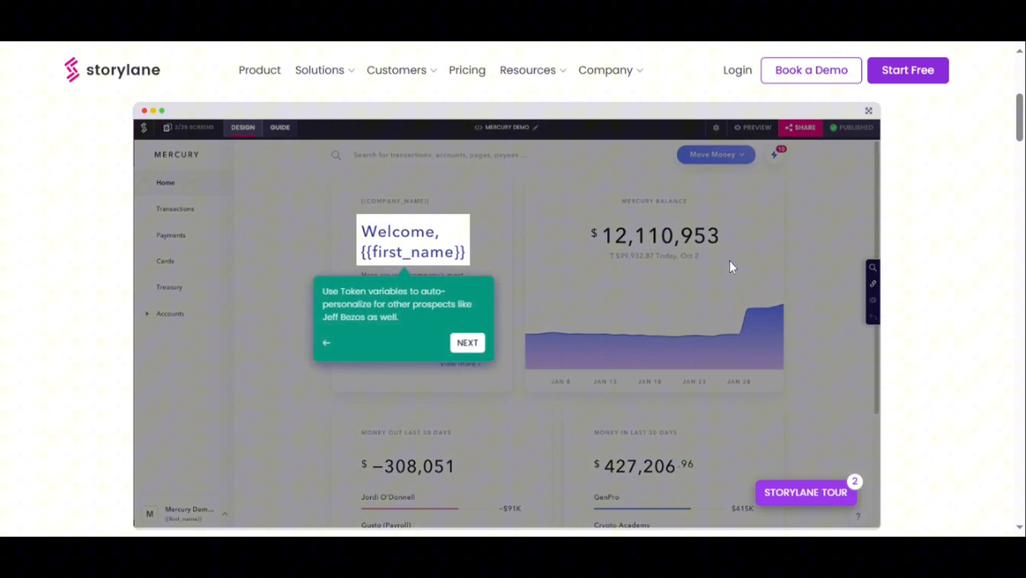
{"action": "left_click", "coordinate": [474, 344]}
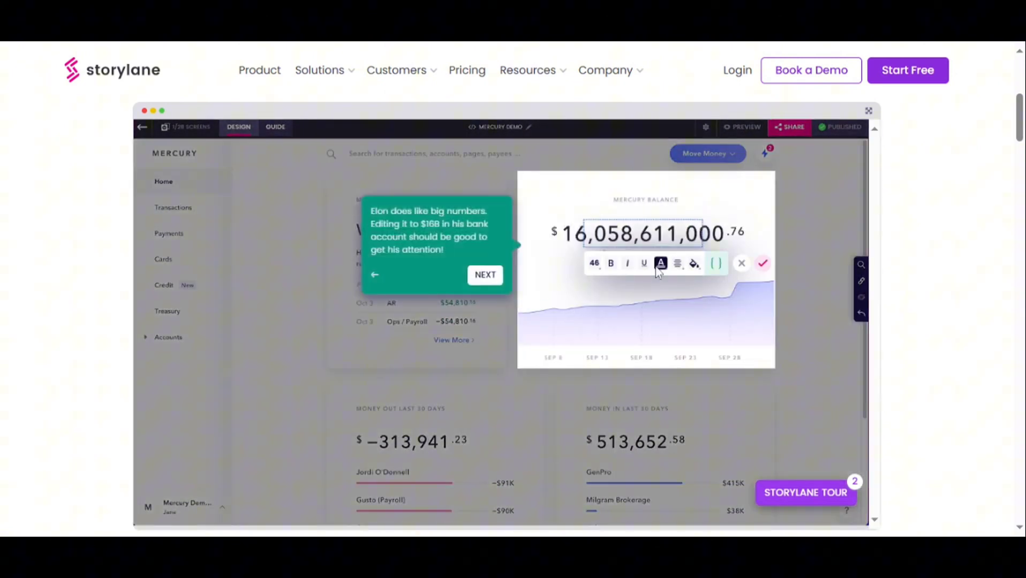
Step: Go through the widgets introduction and guide customization tips to the demo sharing step
{"action": "left_click", "coordinate": [484, 275]}
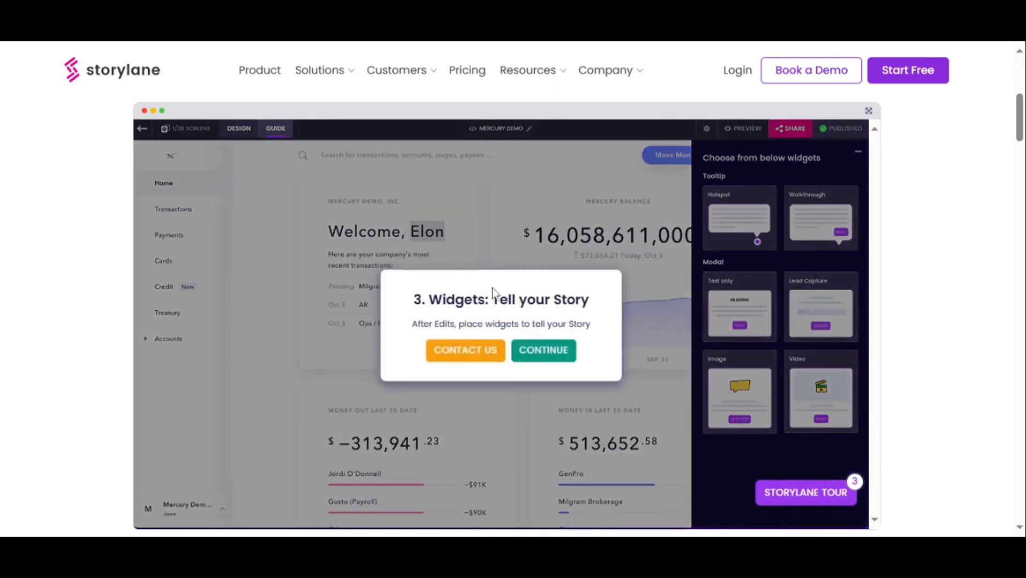
{"action": "left_click", "coordinate": [542, 351]}
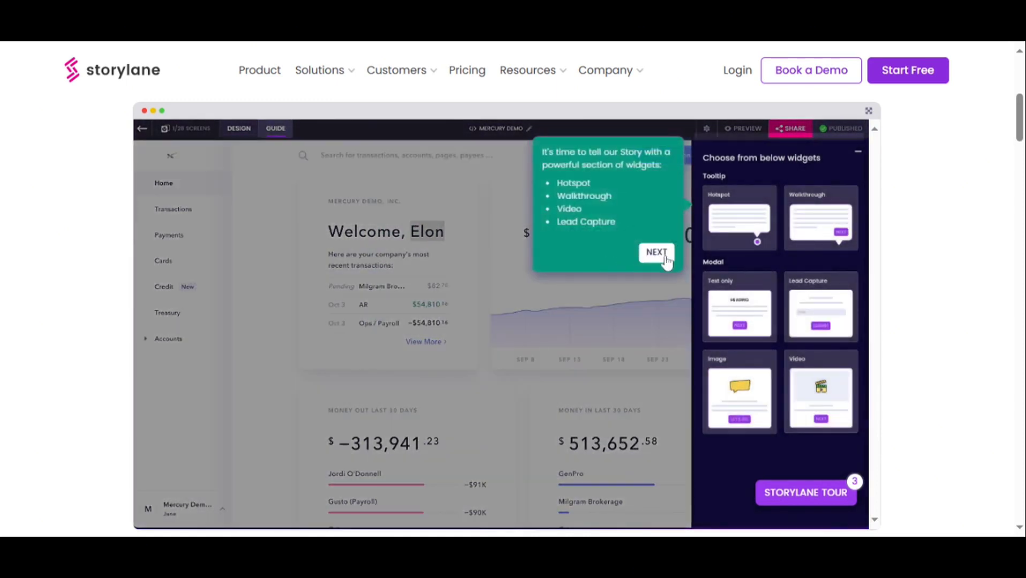
{"action": "left_click", "coordinate": [657, 253]}
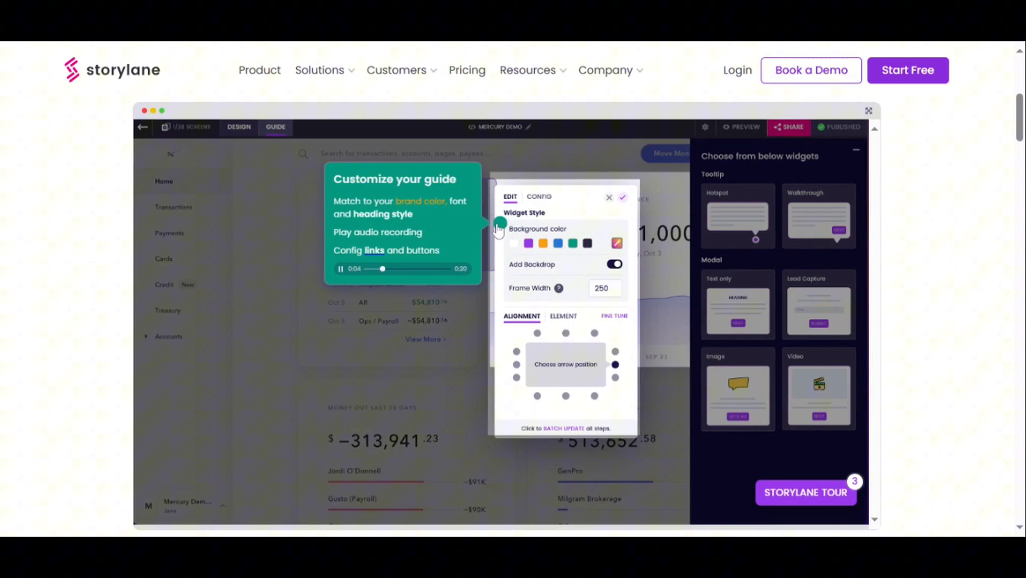
{"action": "left_click", "coordinate": [501, 225]}
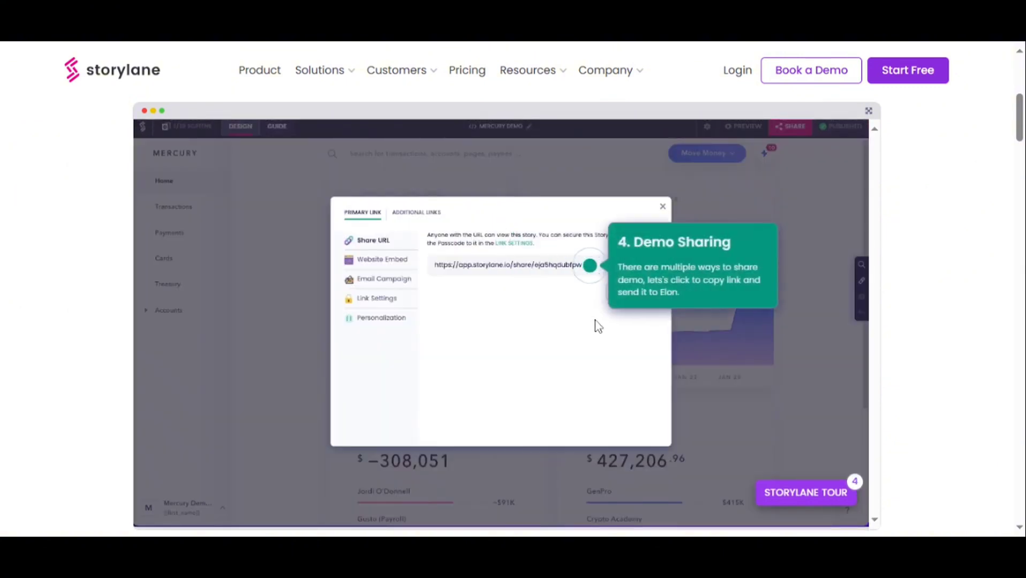
Step: Copy the share link, review the analytics table and lead's activity, and finish at the build checklist
{"action": "left_click", "coordinate": [586, 268]}
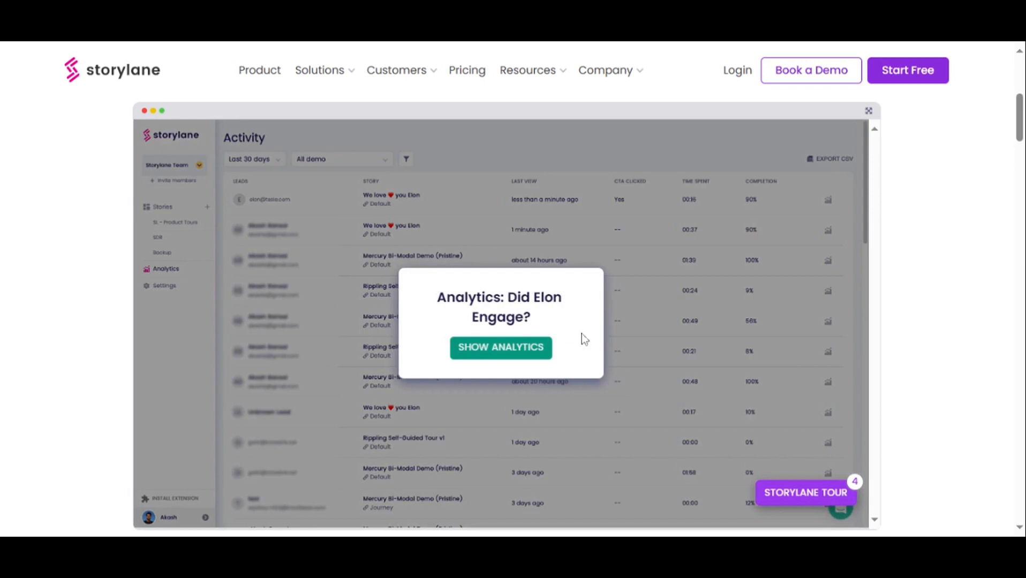
{"action": "left_click", "coordinate": [533, 352]}
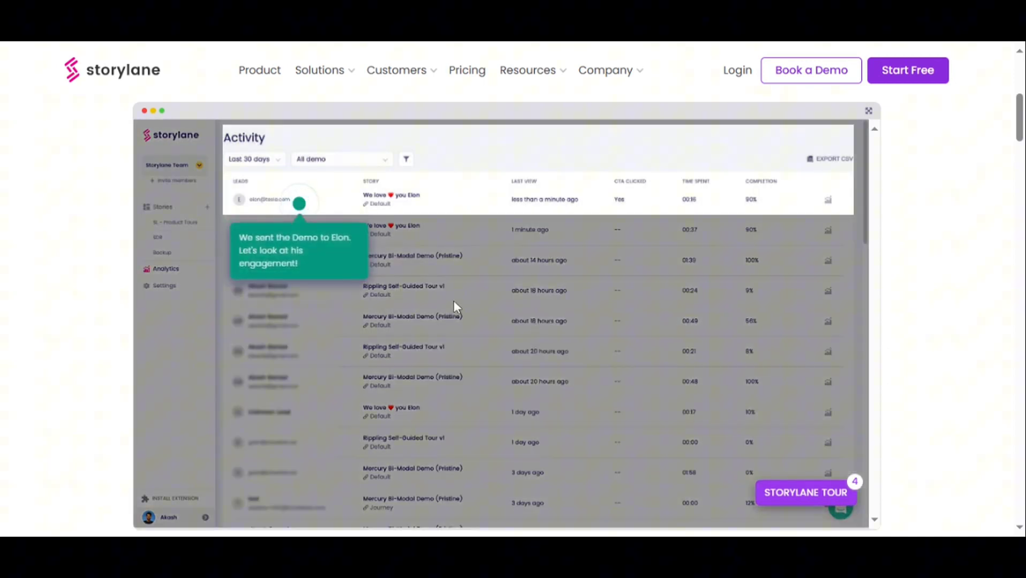
{"action": "left_click", "coordinate": [300, 205]}
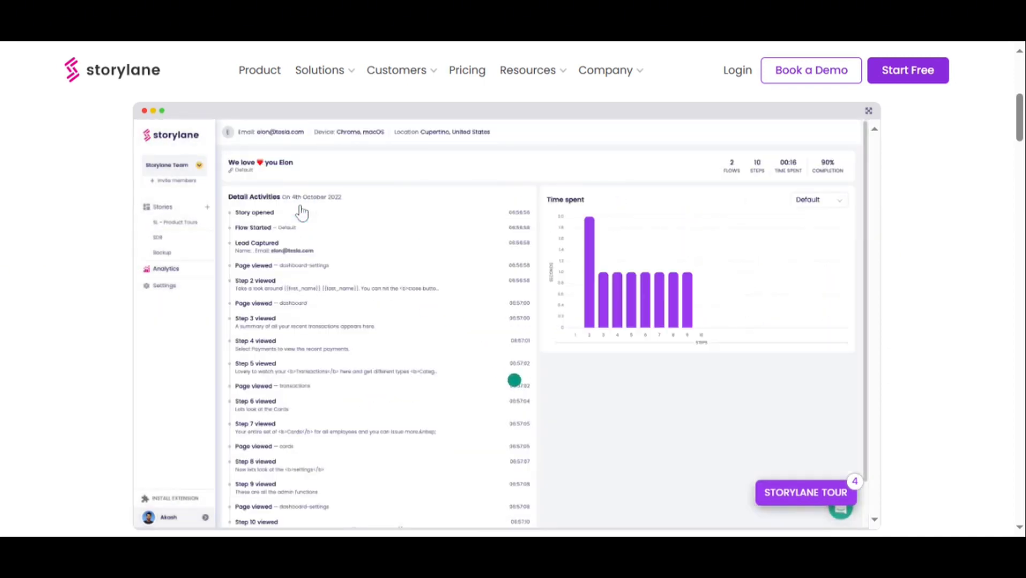
{"action": "left_click", "coordinate": [524, 390]}
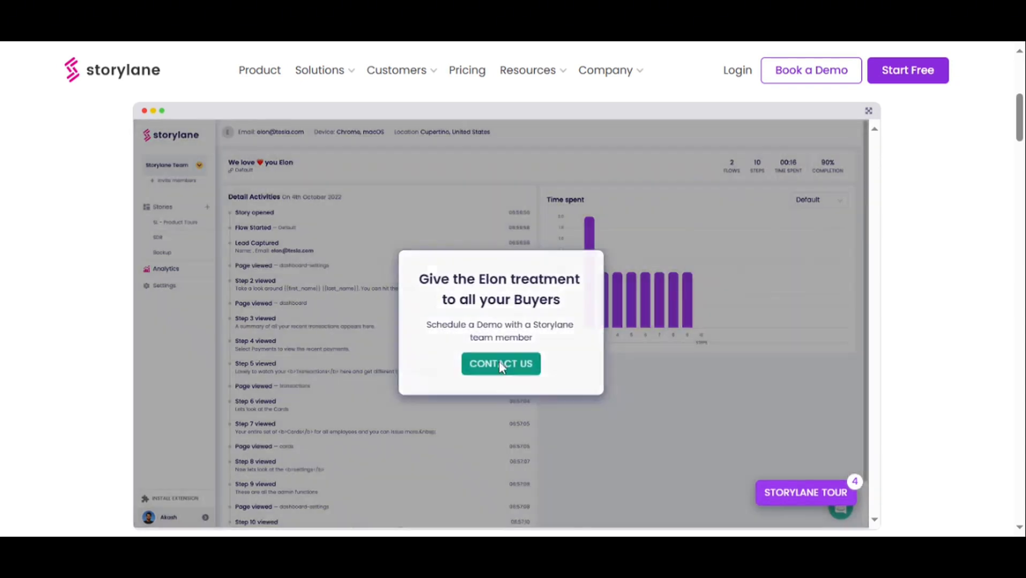
{"action": "left_click", "coordinate": [500, 359]}
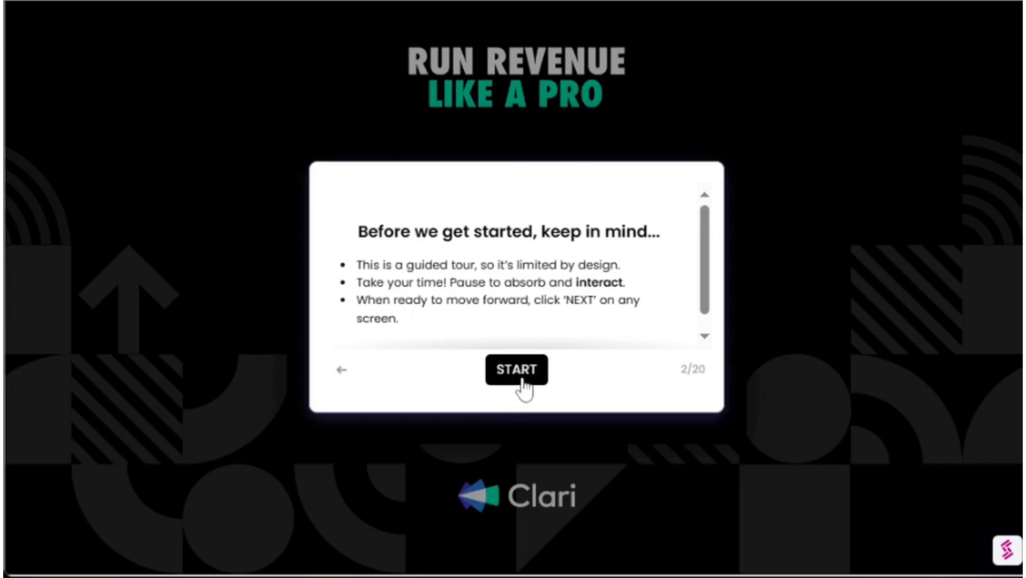
Step: Start the Clari tour and advance past the forecast, Deal Conversion and waterfall callouts to the step 12 Opportunities grid
{"action": "left_click", "coordinate": [521, 381]}
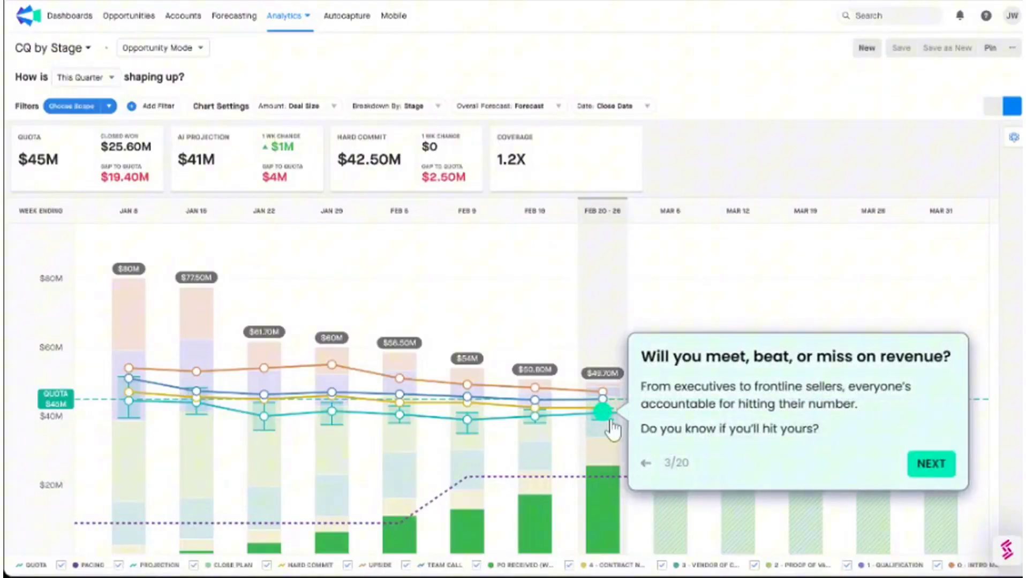
{"action": "left_click", "coordinate": [935, 466]}
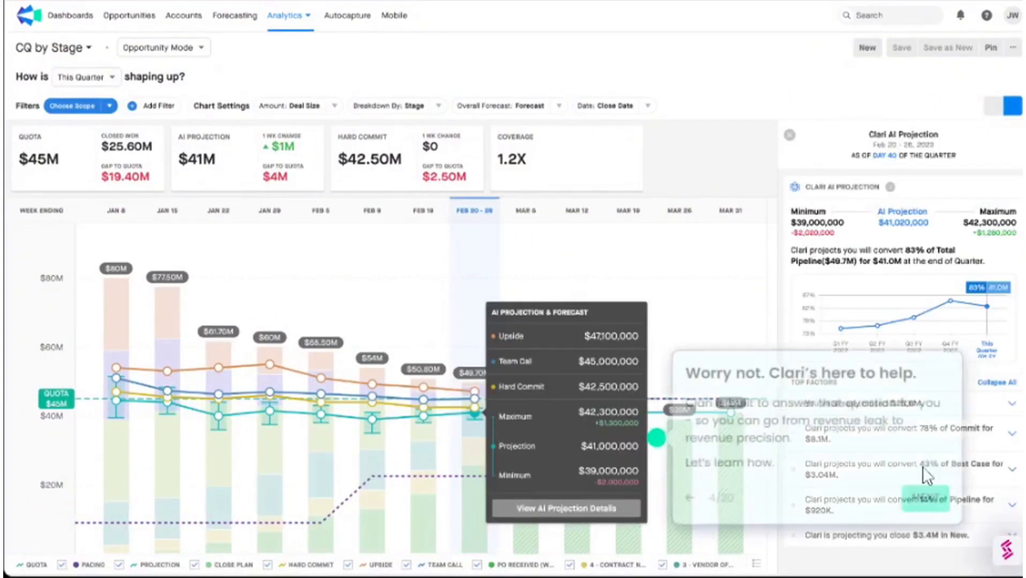
{"action": "left_click", "coordinate": [942, 502]}
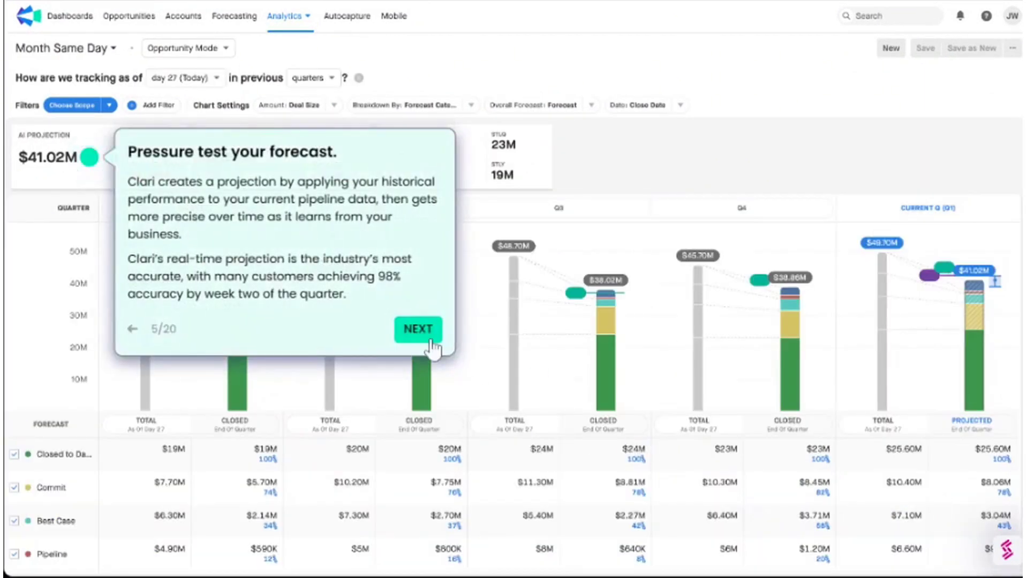
{"action": "left_click", "coordinate": [423, 329]}
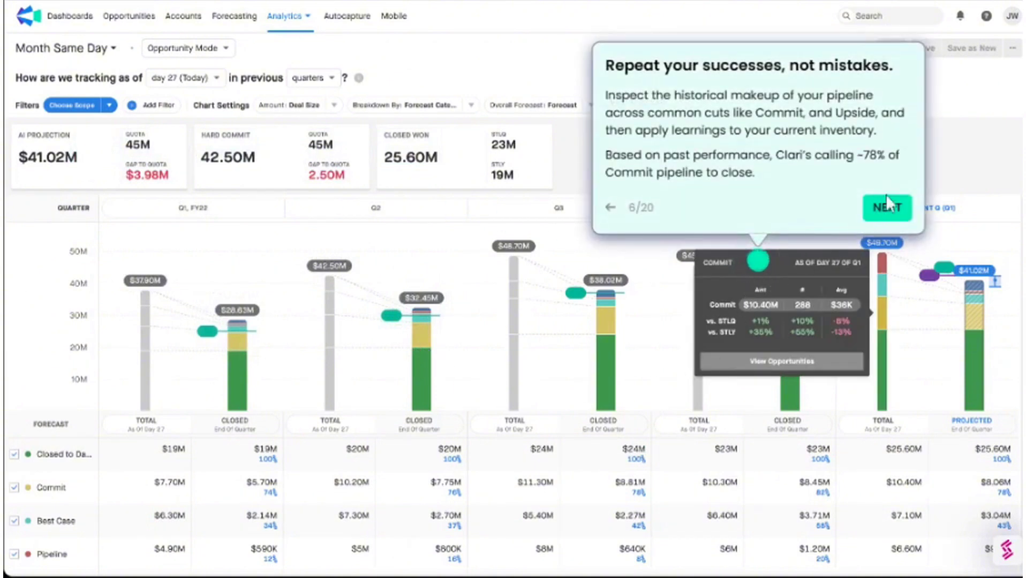
{"action": "left_click", "coordinate": [886, 204]}
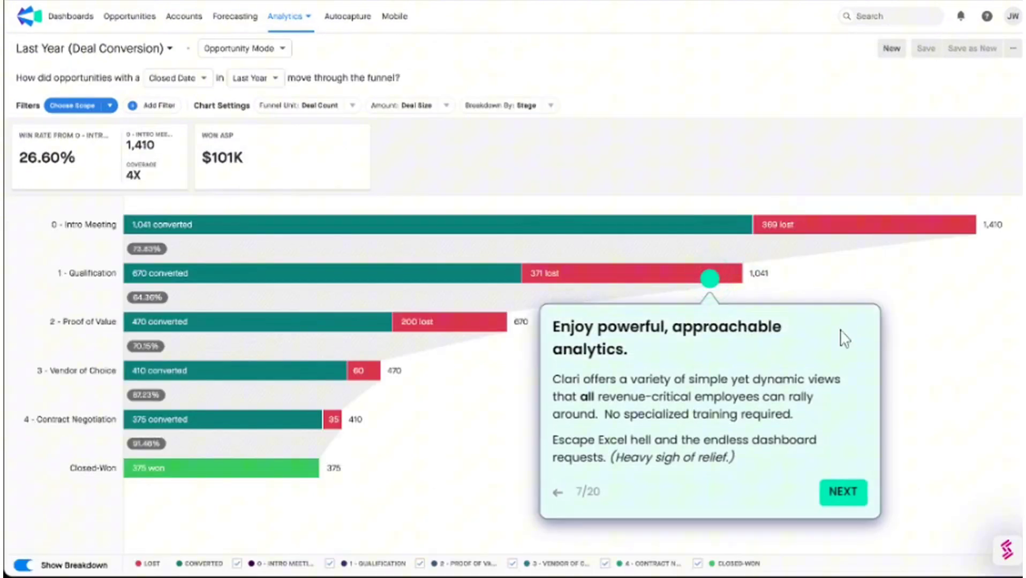
{"action": "left_click", "coordinate": [855, 491]}
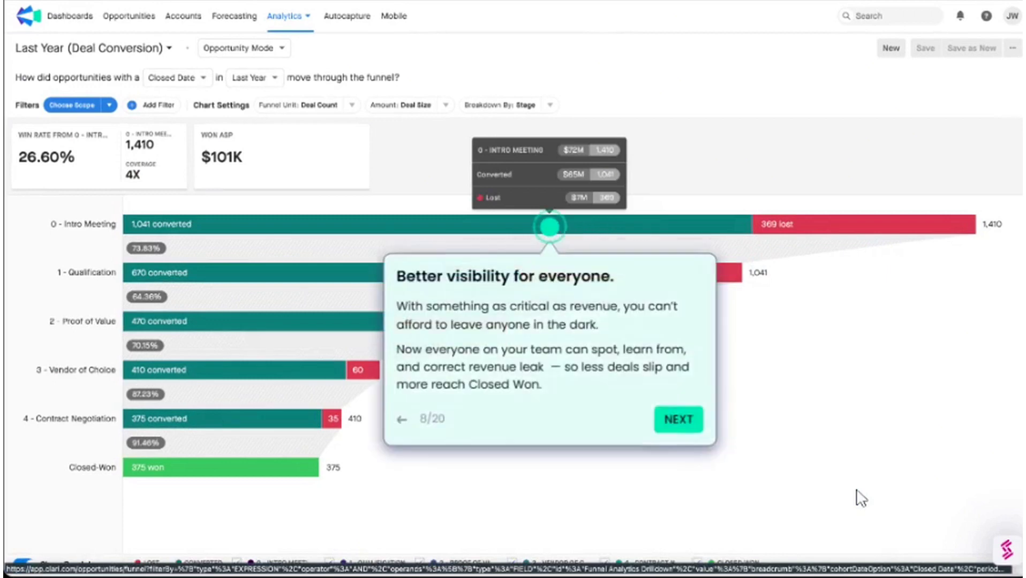
{"action": "left_click", "coordinate": [691, 420]}
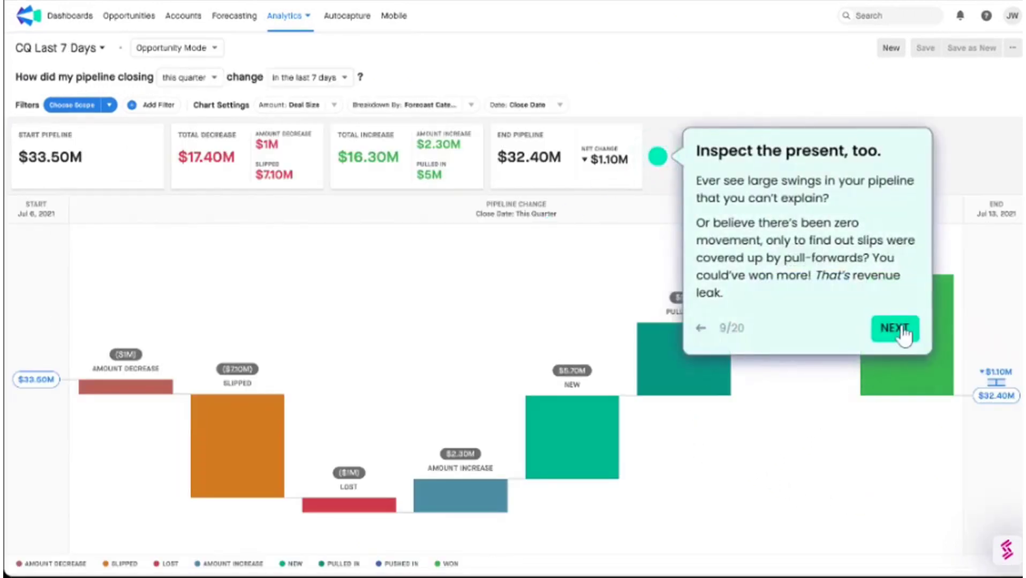
{"action": "left_click", "coordinate": [900, 329]}
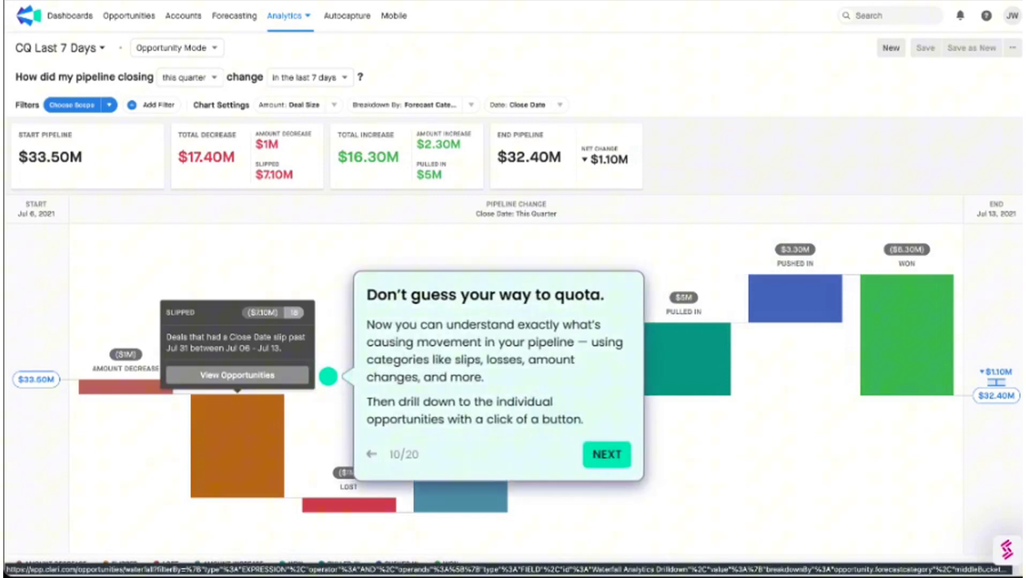
{"action": "left_click", "coordinate": [606, 455]}
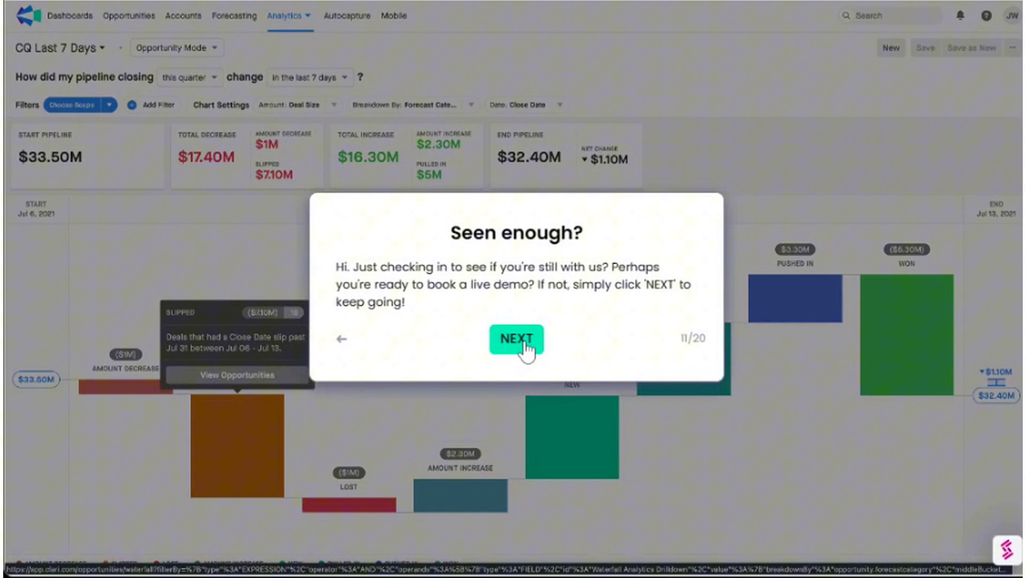
{"action": "left_click", "coordinate": [530, 343]}
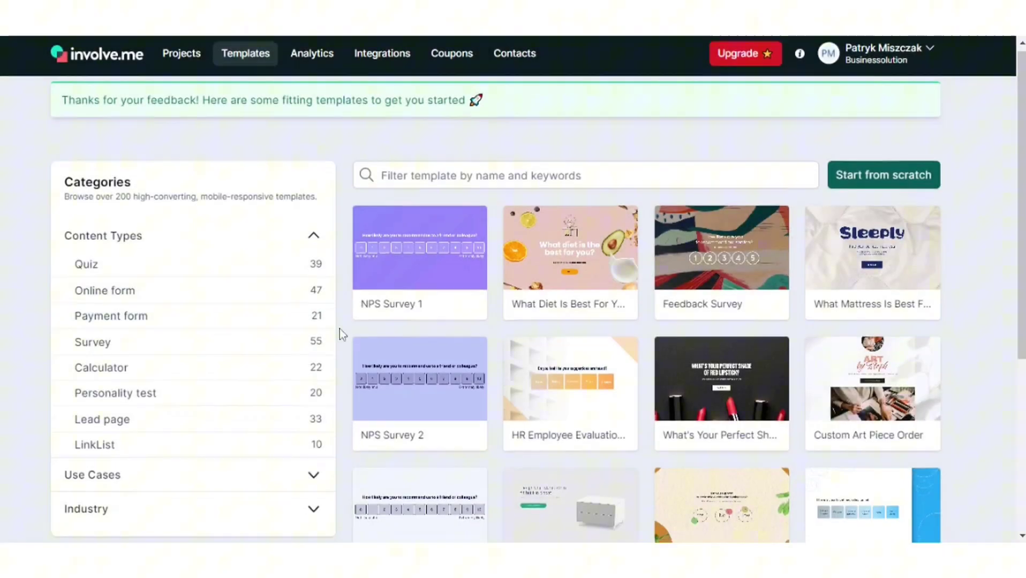
Step: Expand Use Cases and Industry in the Categories sidebar, then collapse Industry and expand Content Types
{"action": "scroll", "coordinate": [340, 329], "scroll_direction": "down", "scroll_amount": 3}
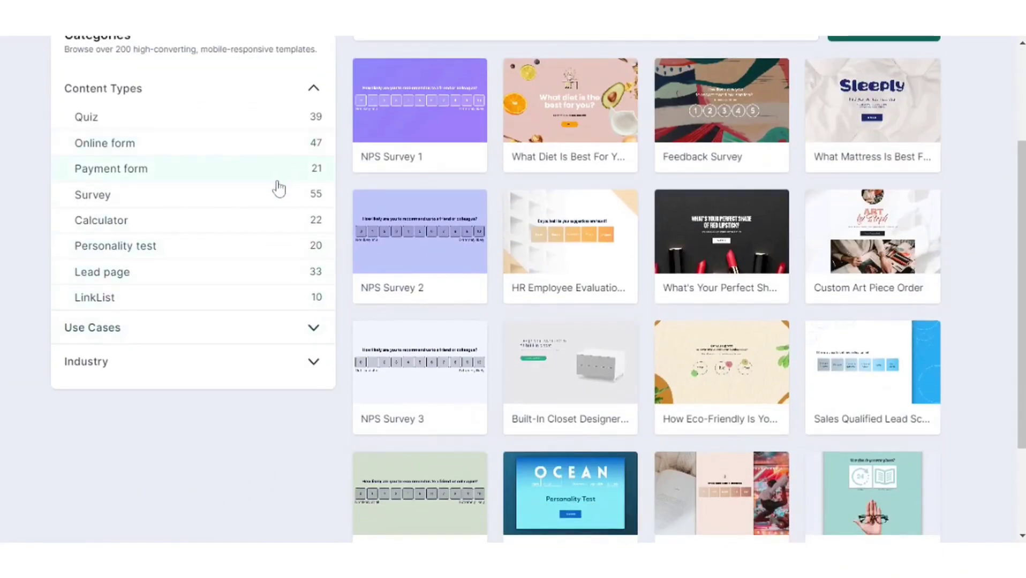
{"action": "left_click", "coordinate": [315, 330]}
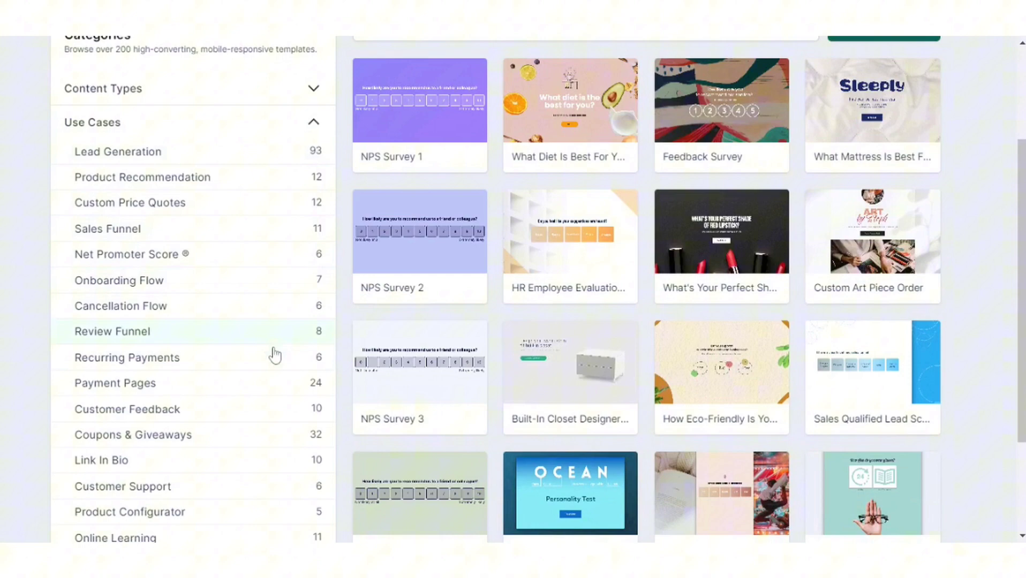
{"action": "scroll", "coordinate": [272, 494], "scroll_direction": "down", "scroll_amount": 3}
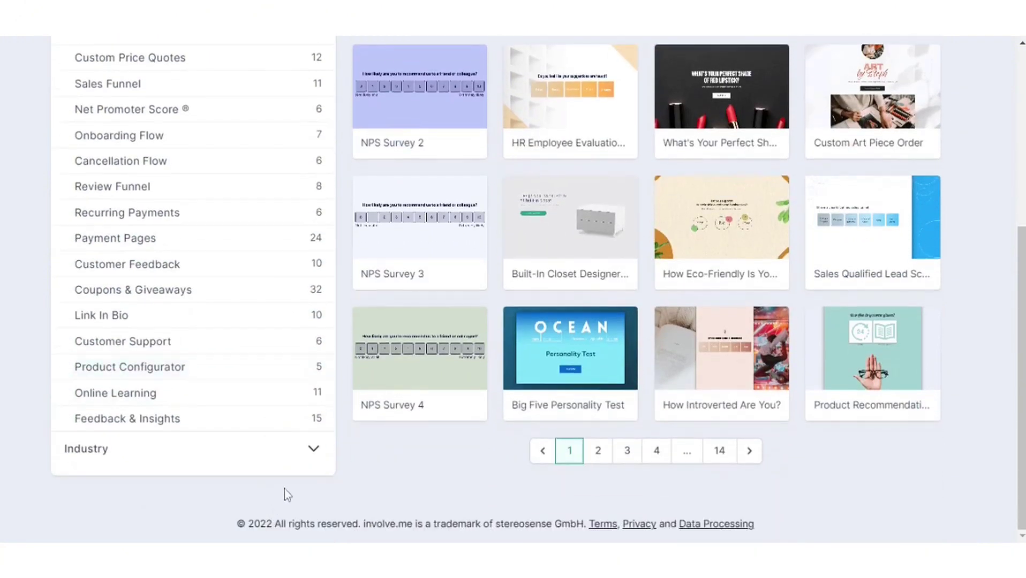
{"action": "left_click", "coordinate": [313, 460]}
{"action": "scroll", "coordinate": [331, 155], "scroll_direction": "up", "scroll_amount": 2}
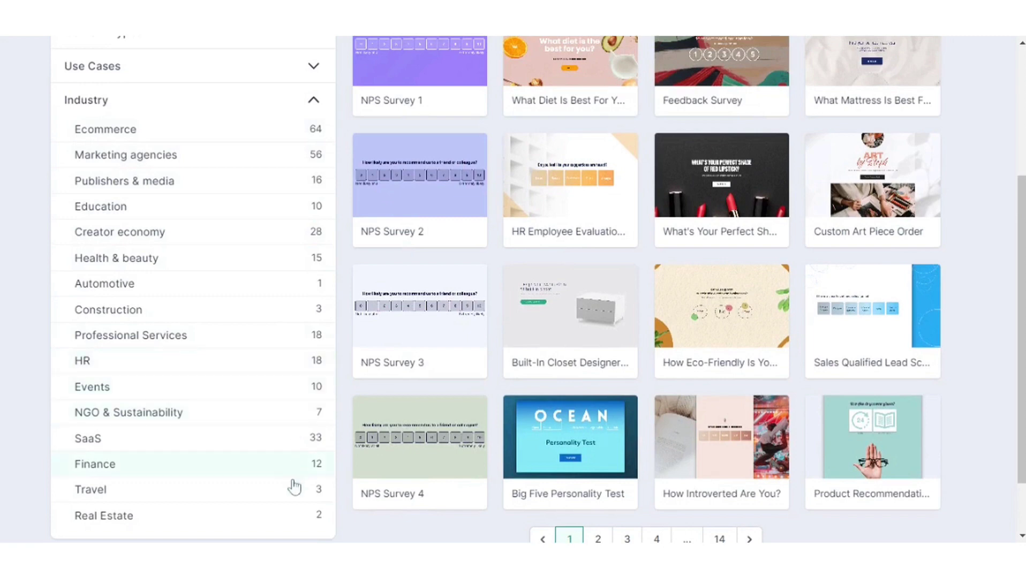
{"action": "scroll", "coordinate": [339, 305], "scroll_direction": "up", "scroll_amount": 2}
{"action": "left_click", "coordinate": [316, 176]}
{"action": "left_click", "coordinate": [316, 114]}
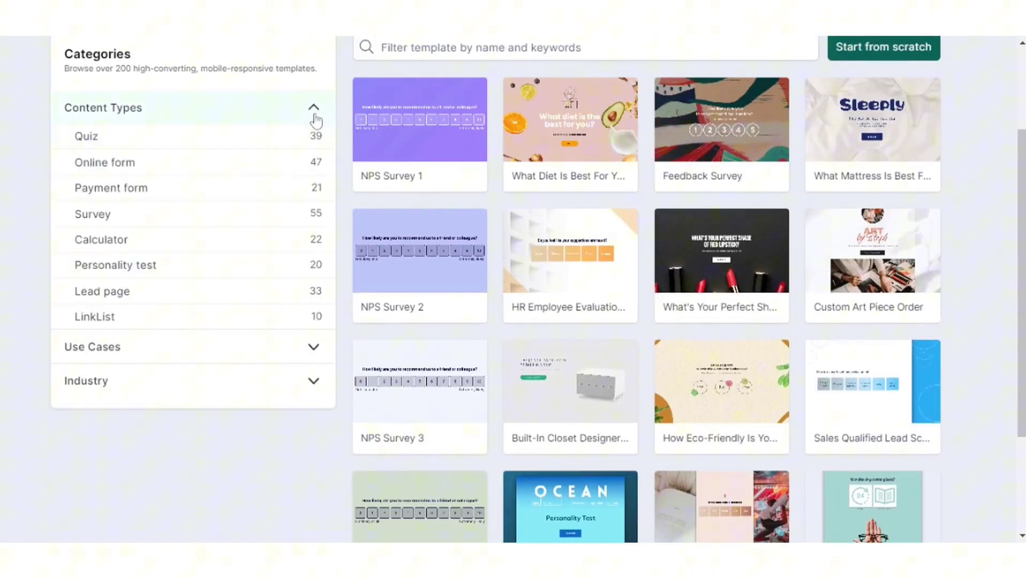
Step: Filter the template gallery to Quiz templates
{"action": "left_click", "coordinate": [98, 144]}
{"action": "mouse_move", "coordinate": [893, 231]}
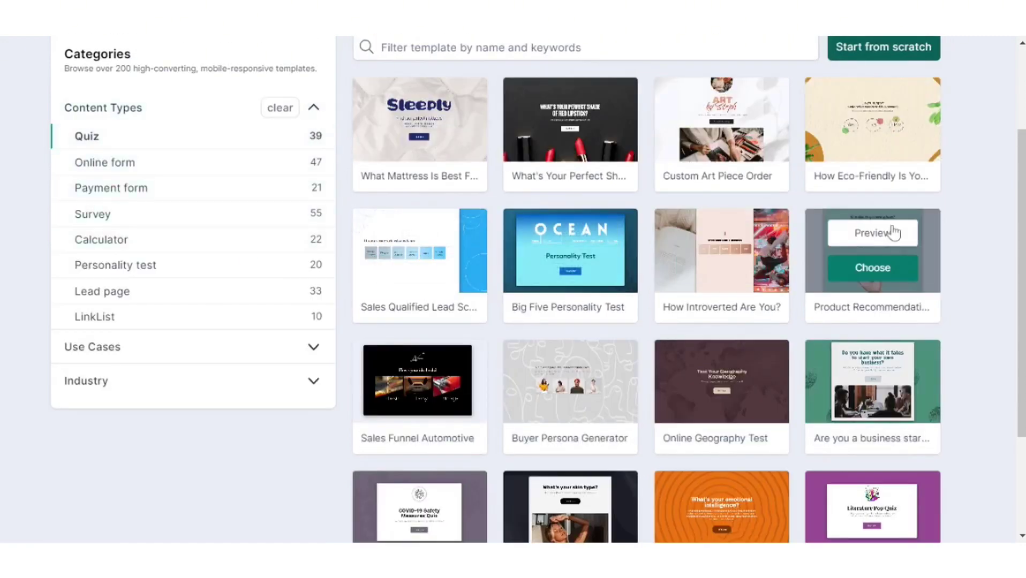
{"action": "scroll", "coordinate": [880, 325], "scroll_direction": "down", "scroll_amount": 2}
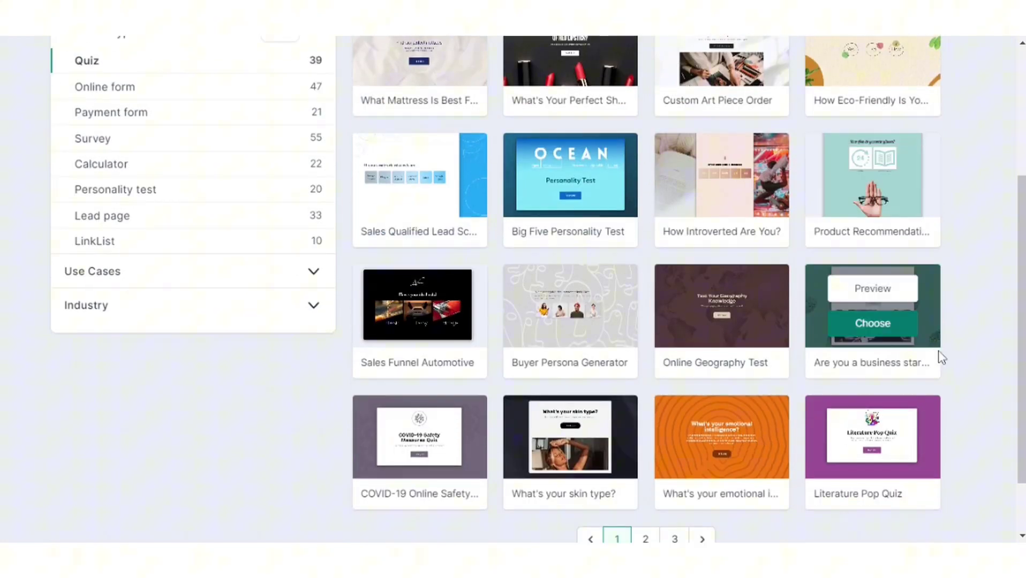
Step: Preview the 'What's your skin type?' quiz in mobile view, then close the preview
{"action": "mouse_move", "coordinate": [570, 454]}
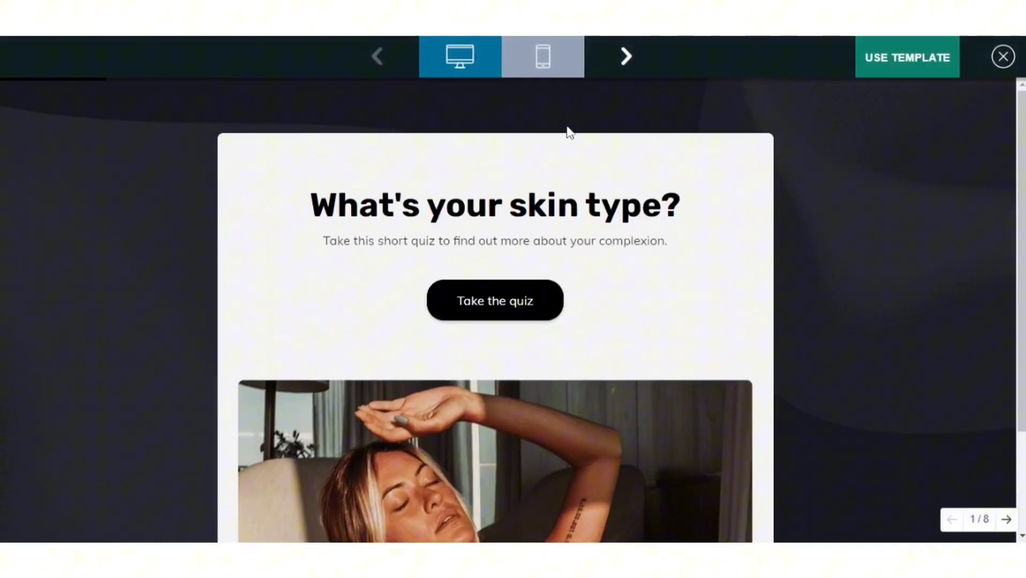
{"action": "left_click", "coordinate": [551, 68]}
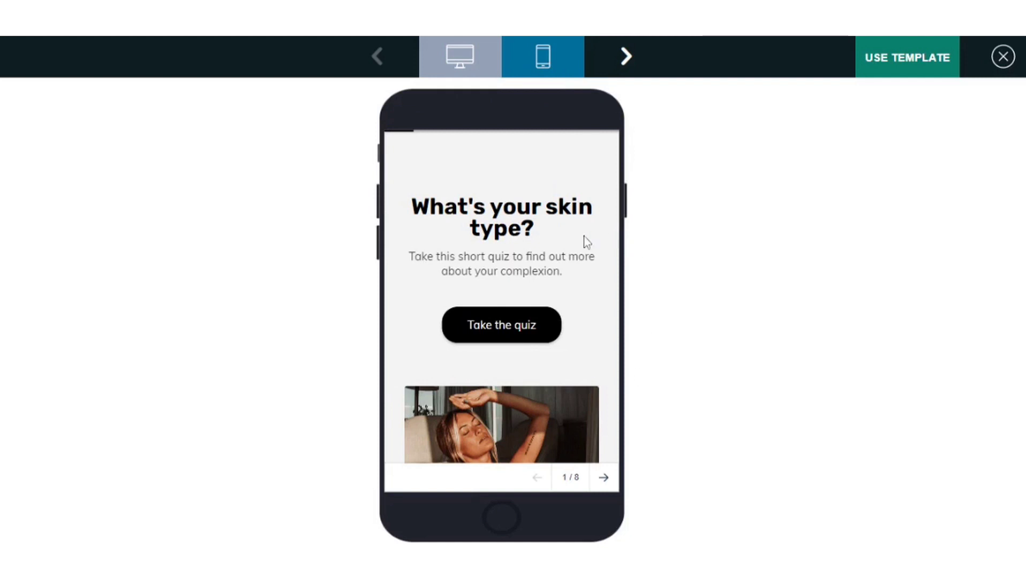
{"action": "left_click", "coordinate": [1003, 57]}
{"action": "scroll", "coordinate": [648, 256], "scroll_direction": "up", "scroll_amount": 4}
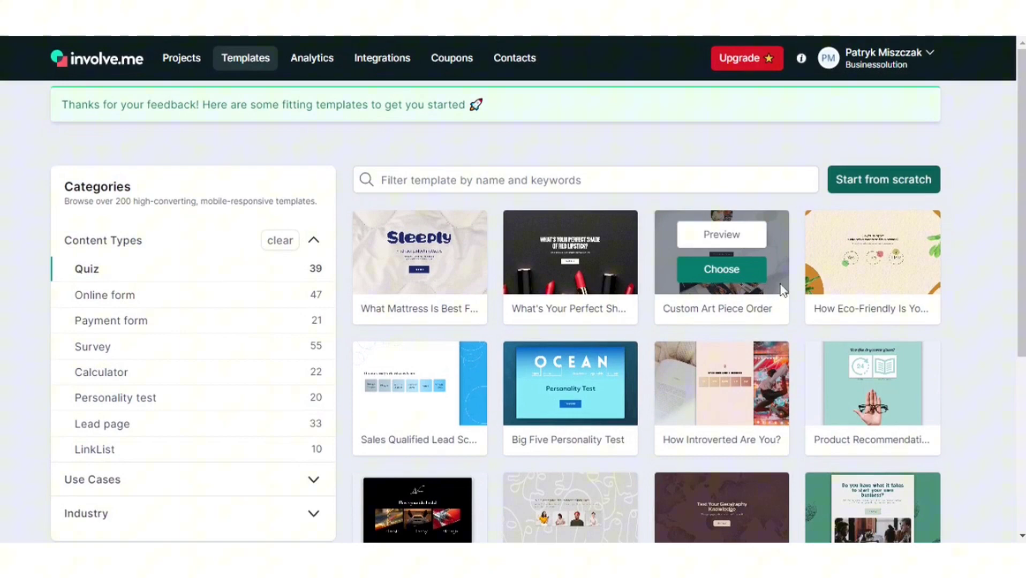
Step: Start a blank project from scratch with the Score-based Outcomes project type
{"action": "left_click", "coordinate": [861, 193]}
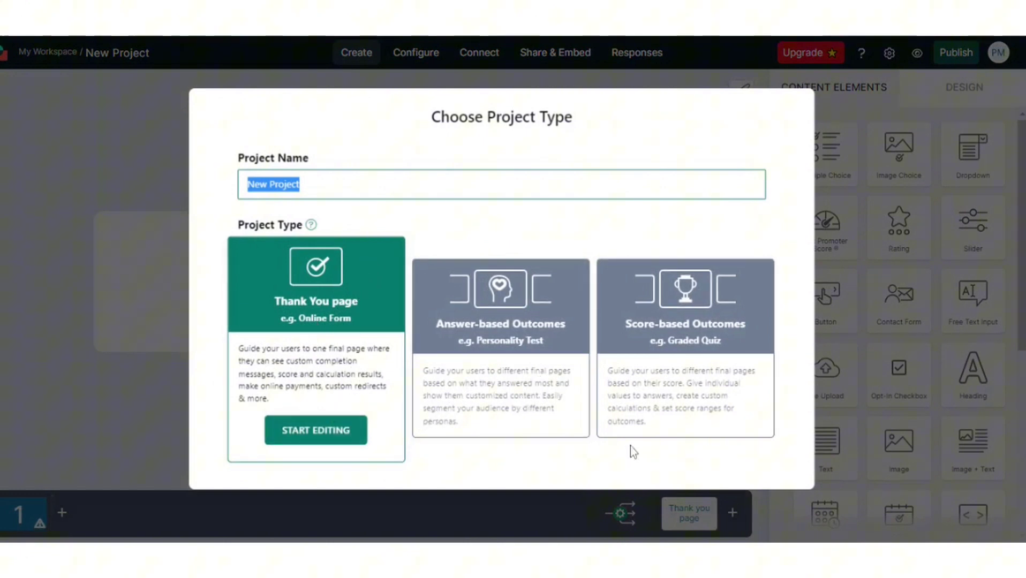
{"action": "left_click", "coordinate": [533, 327]}
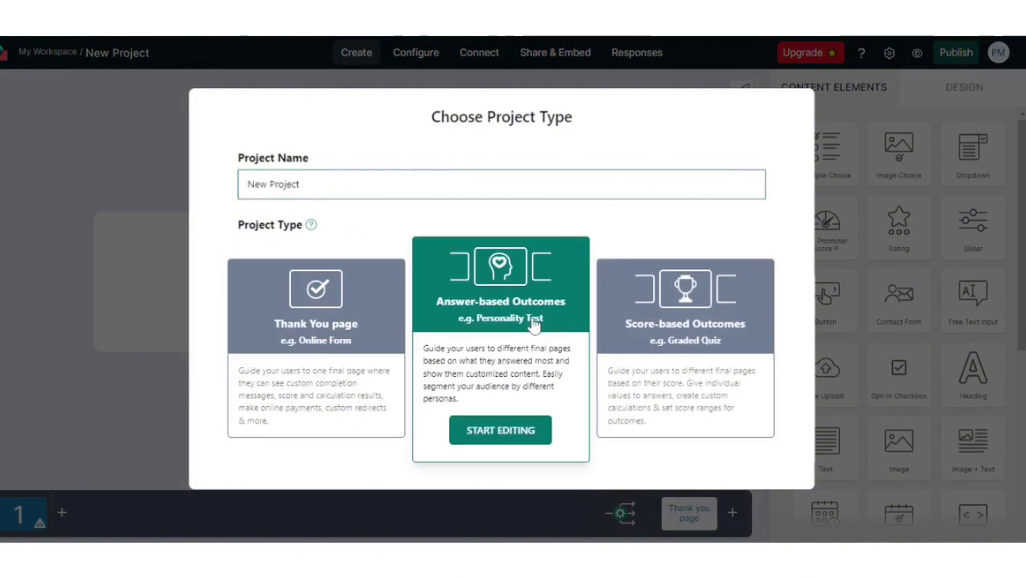
{"action": "left_click", "coordinate": [738, 324]}
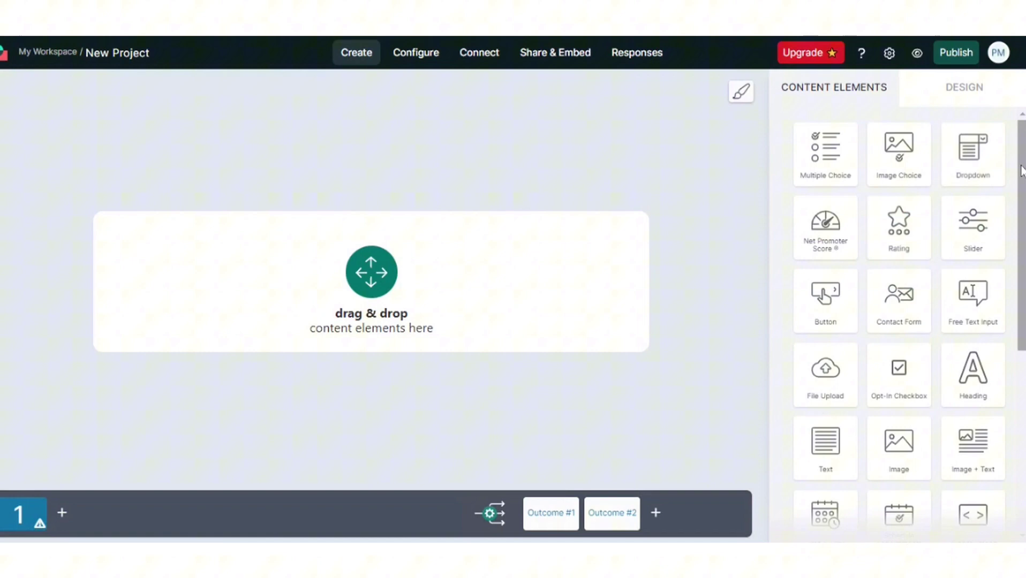
{"action": "left_click_drag", "start_coordinate": [1023, 171], "coordinate": [1023, 369]}
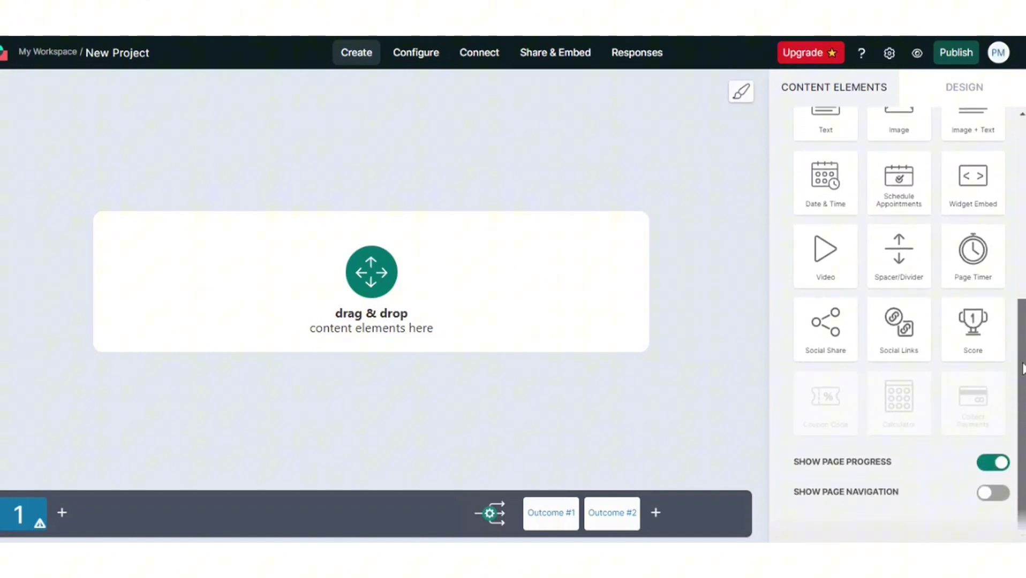
Step: Drop a Multiple Choice element onto the first page and set Answer Layout to 4 columns
{"action": "scroll", "coordinate": [1023, 360], "scroll_direction": "up", "scroll_amount": 6}
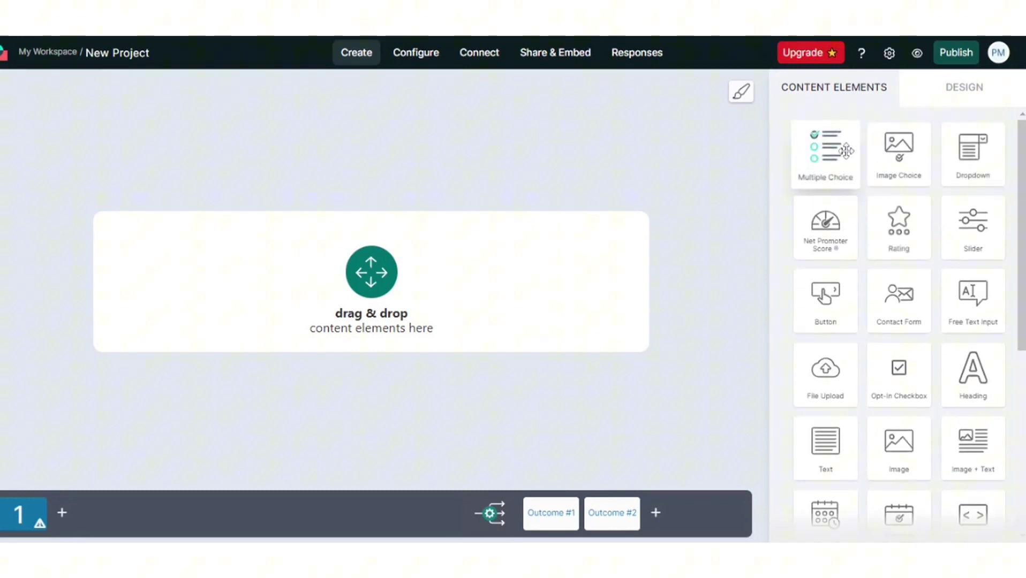
{"action": "left_click_drag", "start_coordinate": [534, 319], "coordinate": [540, 309]}
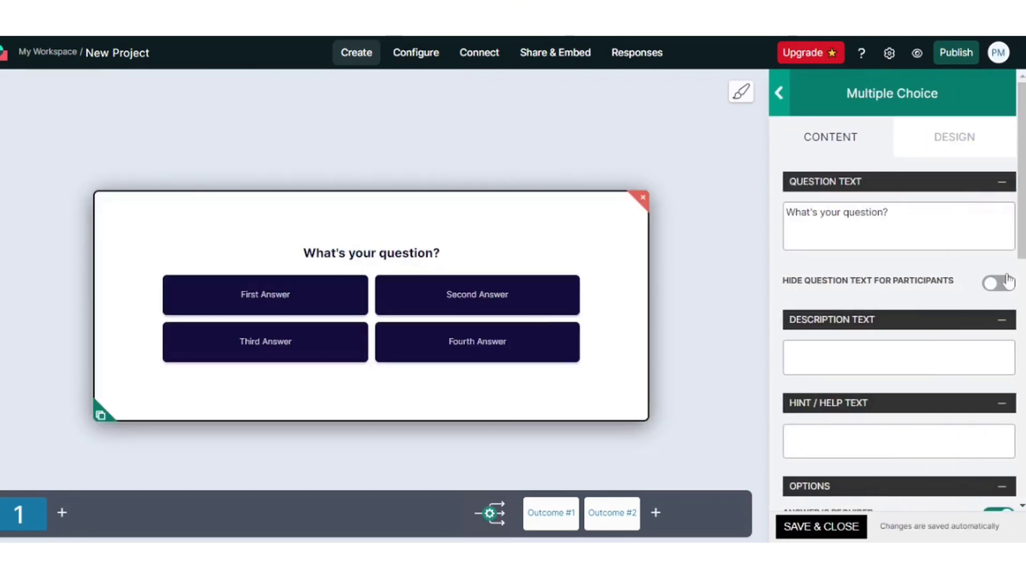
{"action": "left_click_drag", "start_coordinate": [1023, 155], "coordinate": [1021, 274]}
{"action": "left_click", "coordinate": [1013, 272]}
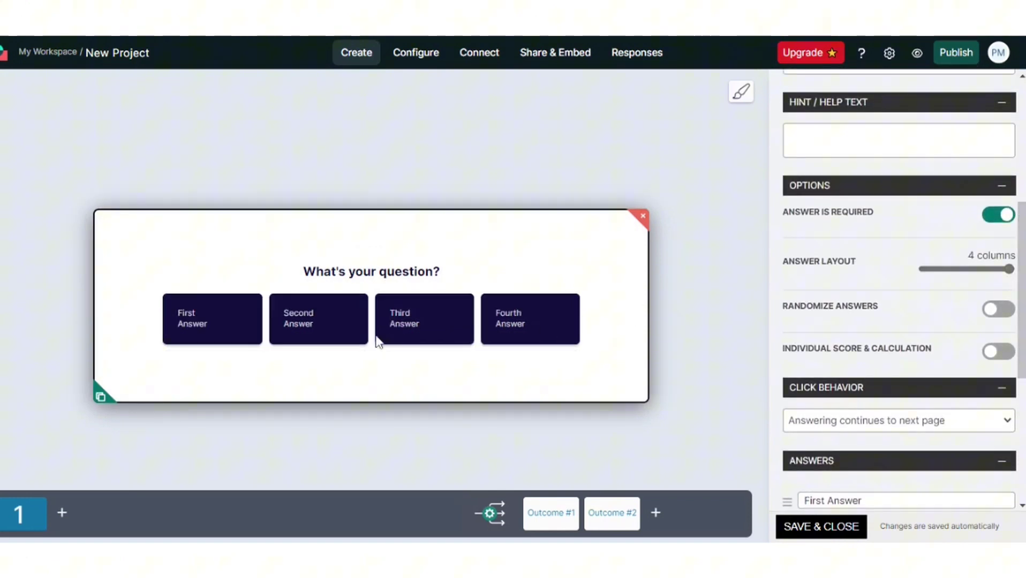
{"action": "scroll", "coordinate": [919, 224], "scroll_direction": "up", "scroll_amount": 5}
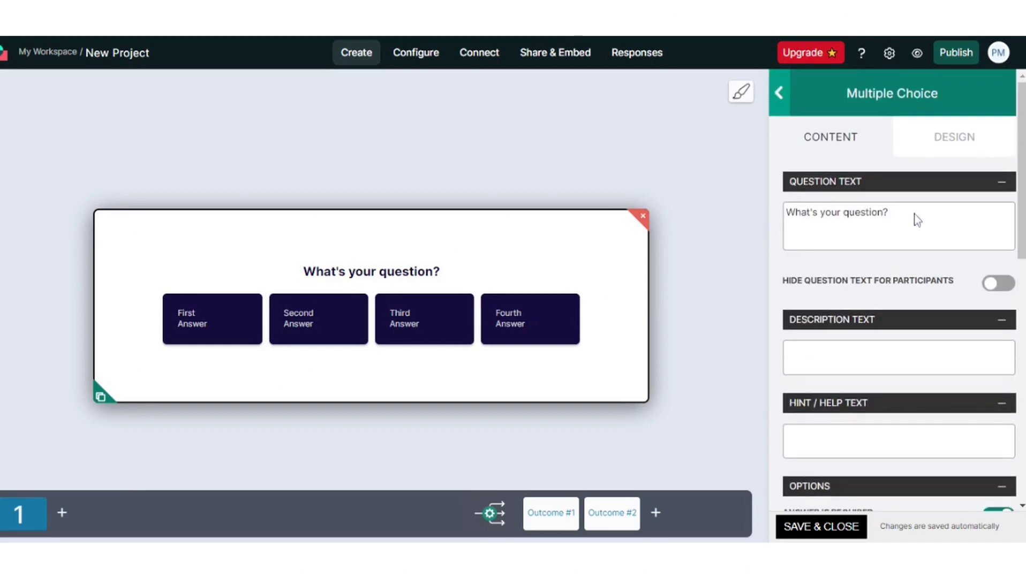
Step: Close the Multiple Choice editor and dismiss the product tour popup over the General Settings
{"action": "left_click", "coordinate": [780, 97]}
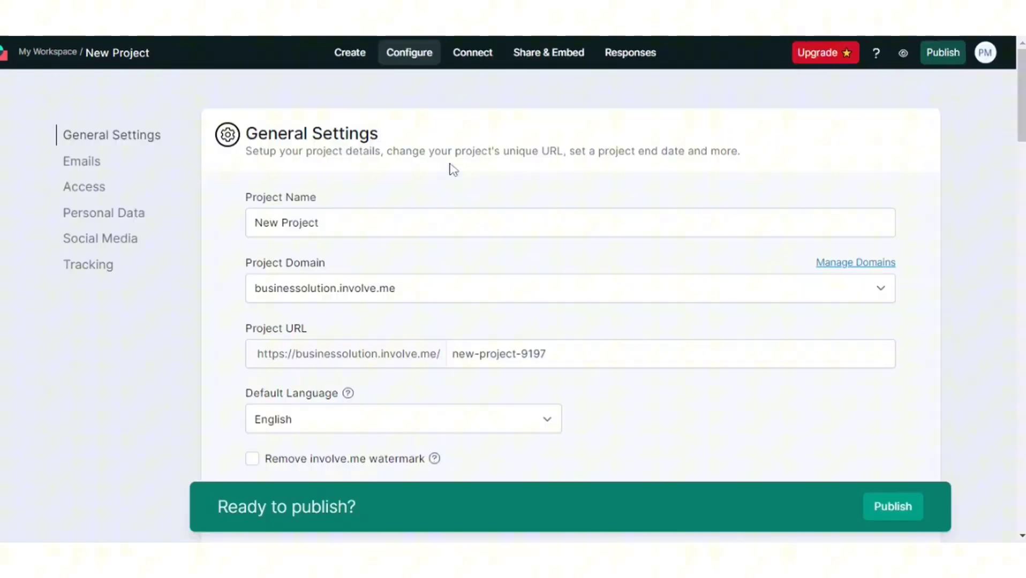
{"action": "scroll", "coordinate": [560, 335], "scroll_direction": "down", "scroll_amount": 2}
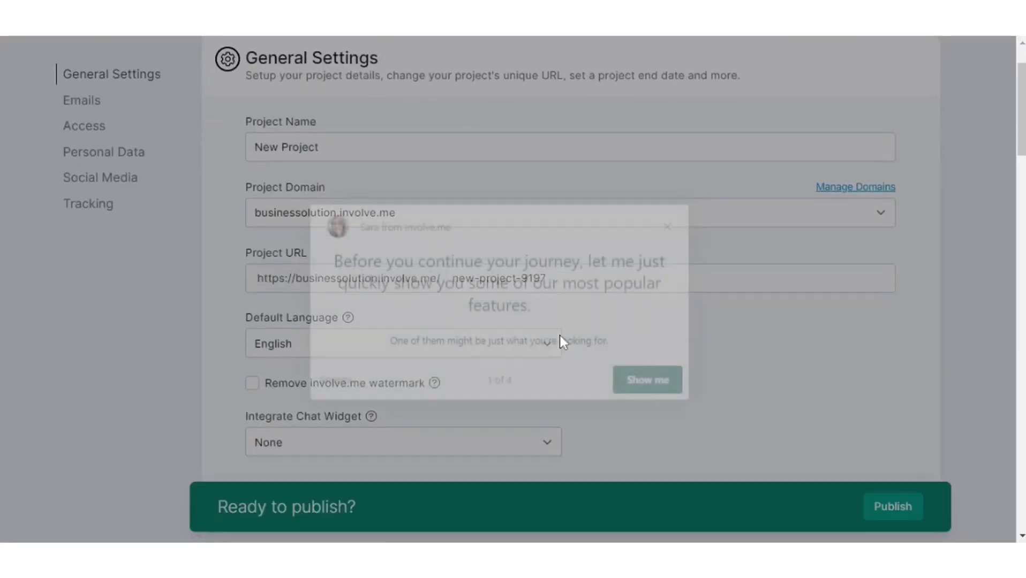
{"action": "left_click", "coordinate": [670, 220]}
{"action": "scroll", "coordinate": [702, 359], "scroll_direction": "down", "scroll_amount": 4}
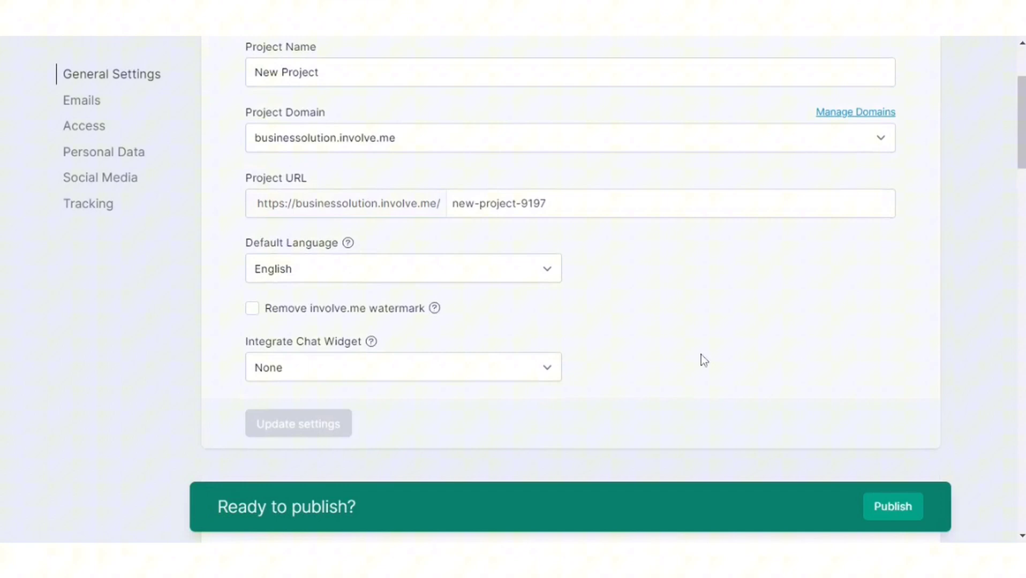
{"action": "scroll", "coordinate": [700, 362], "scroll_direction": "up", "scroll_amount": 1}
{"action": "scroll", "coordinate": [700, 363], "scroll_direction": "up", "scroll_amount": 4}
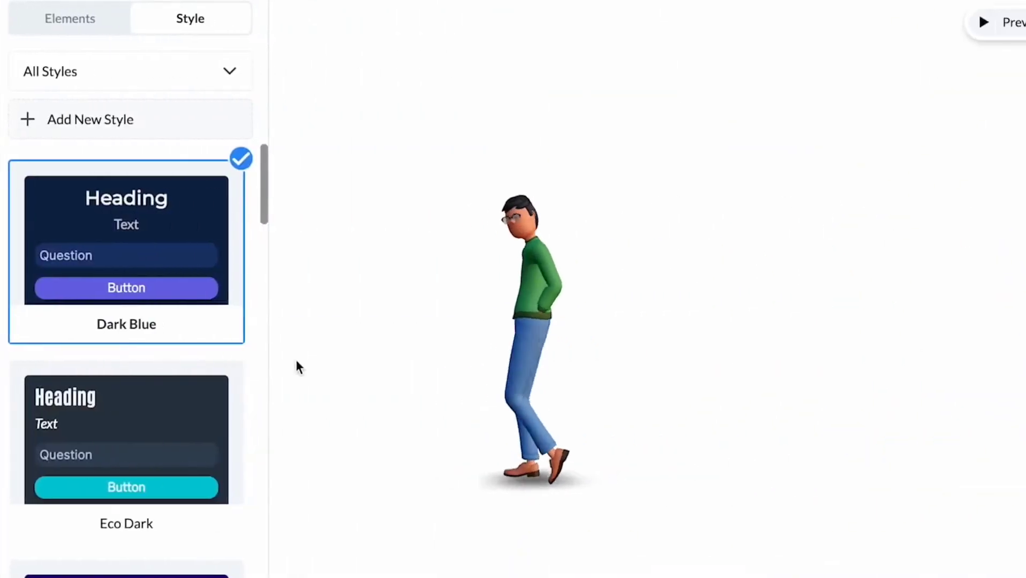
Step: Apply the Eco Light form style, then switch to Eco Dark
{"action": "mouse_move", "coordinate": [236, 398]}
{"action": "scroll", "coordinate": [253, 404], "scroll_direction": "down", "scroll_amount": 15}
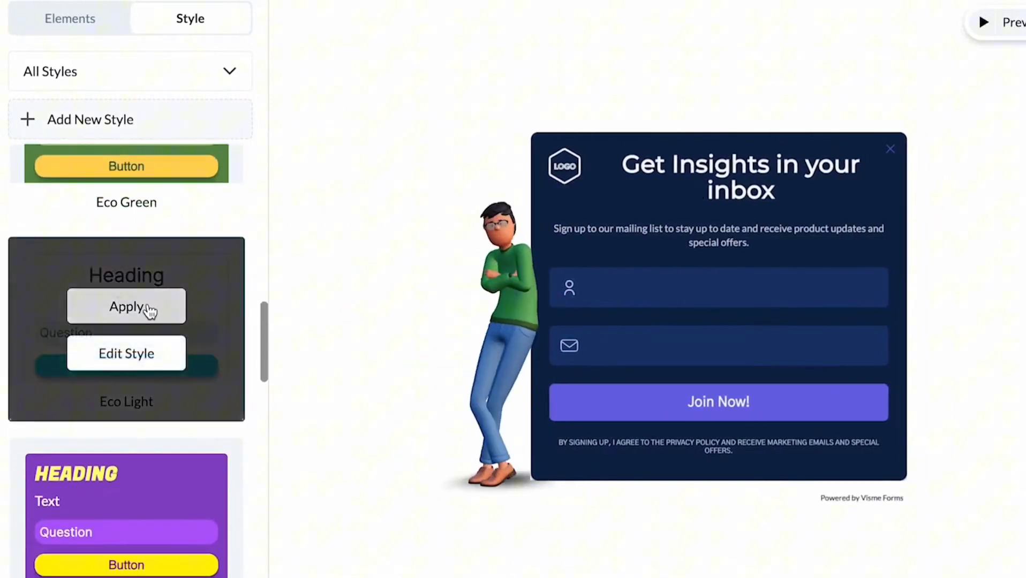
{"action": "left_click", "coordinate": [146, 305]}
{"action": "scroll", "coordinate": [269, 446], "scroll_direction": "down", "scroll_amount": 20}
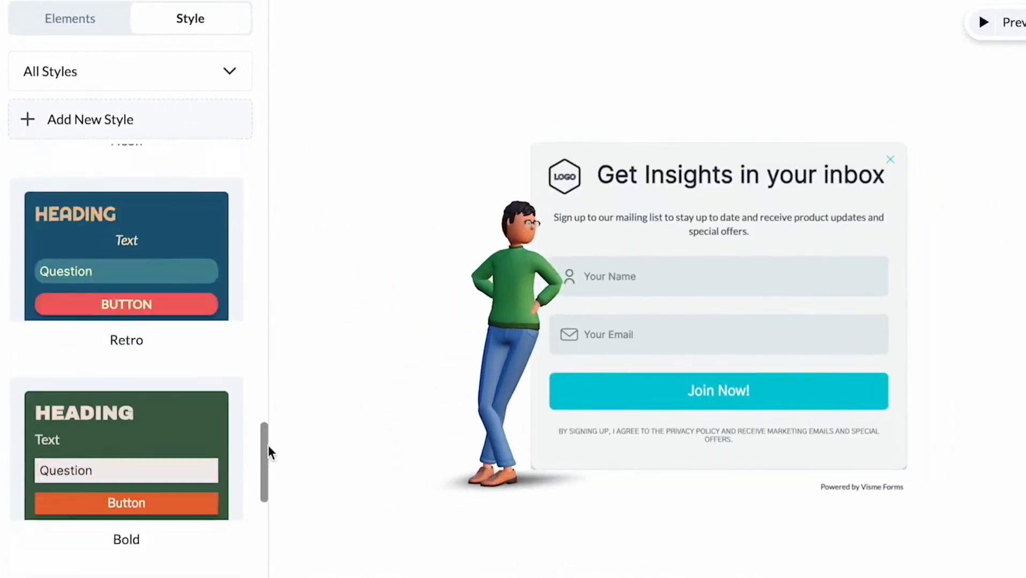
{"action": "left_click", "coordinate": [169, 339]}
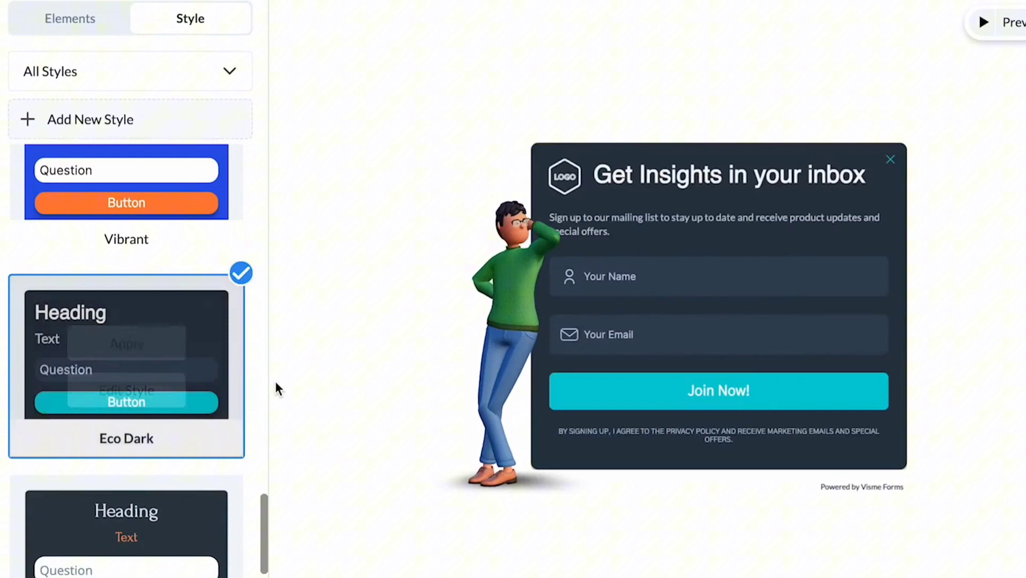
Step: Set the form heading's font family to Antonio
{"action": "left_click", "coordinate": [641, 172]}
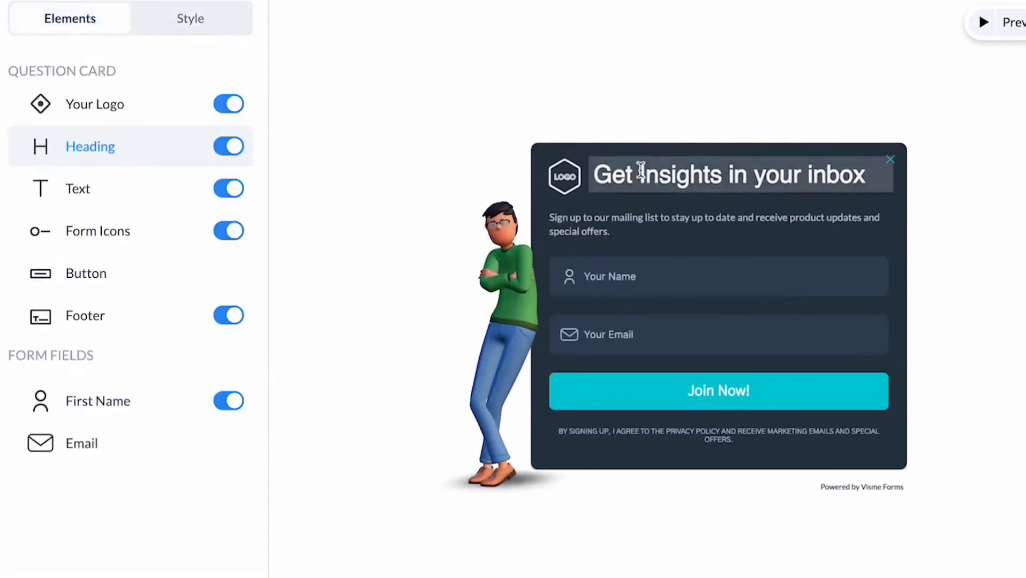
{"action": "left_click", "coordinate": [194, 145]}
{"action": "left_click", "coordinate": [190, 165]}
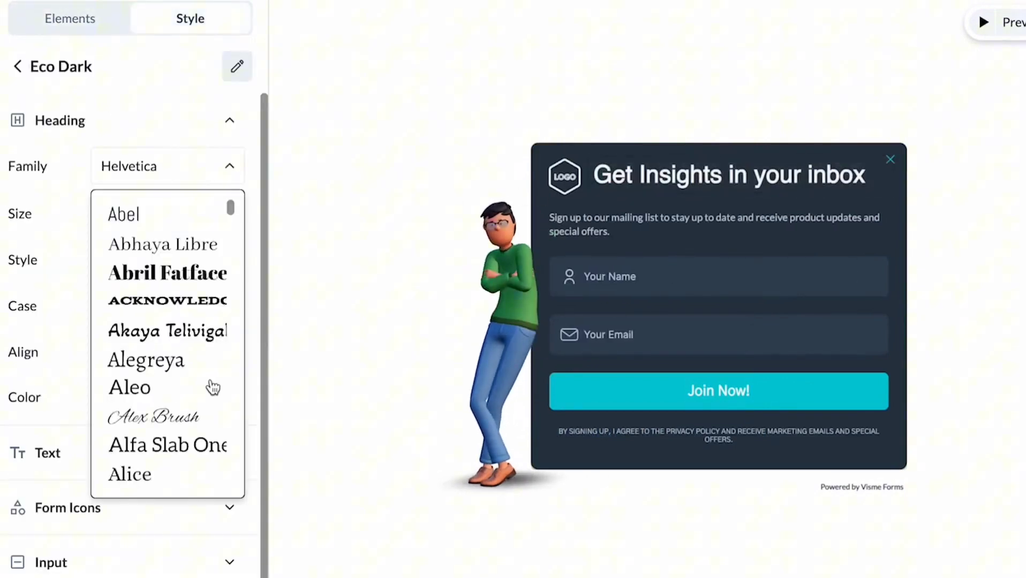
{"action": "scroll", "coordinate": [209, 389], "scroll_direction": "down", "scroll_amount": 8}
{"action": "left_click", "coordinate": [139, 349]}
Step: Make the body text italic, check its colour options, then reapply the Eco Light style
{"action": "left_click", "coordinate": [172, 452]}
{"action": "left_click", "coordinate": [119, 260]}
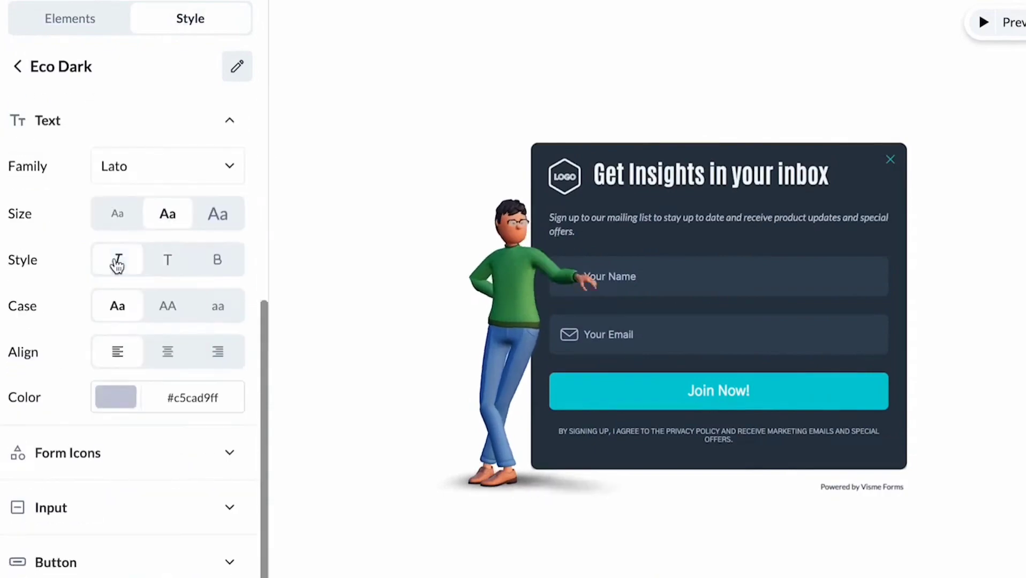
{"action": "left_click", "coordinate": [115, 398]}
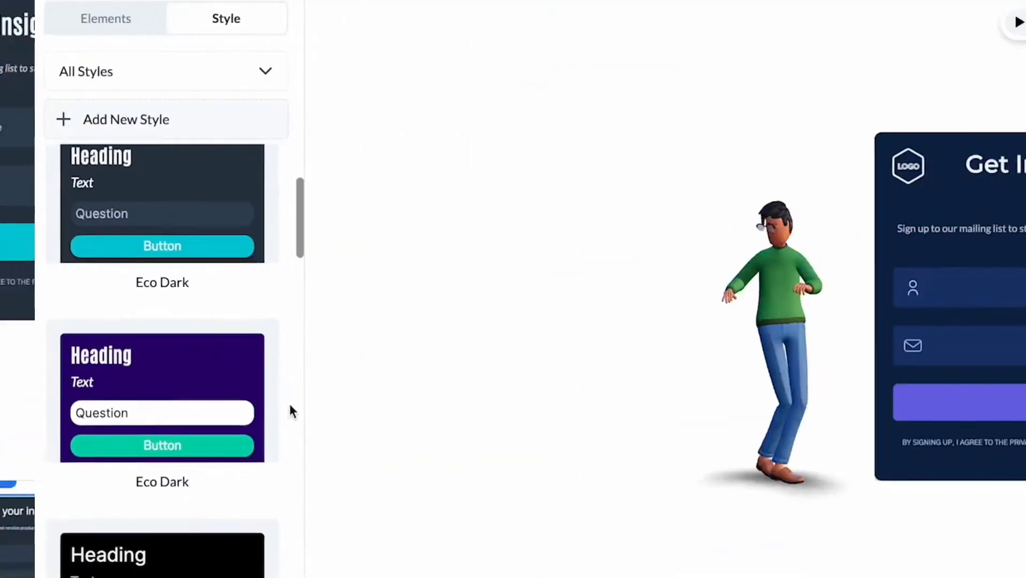
{"action": "scroll", "coordinate": [252, 410], "scroll_direction": "down", "scroll_amount": 12}
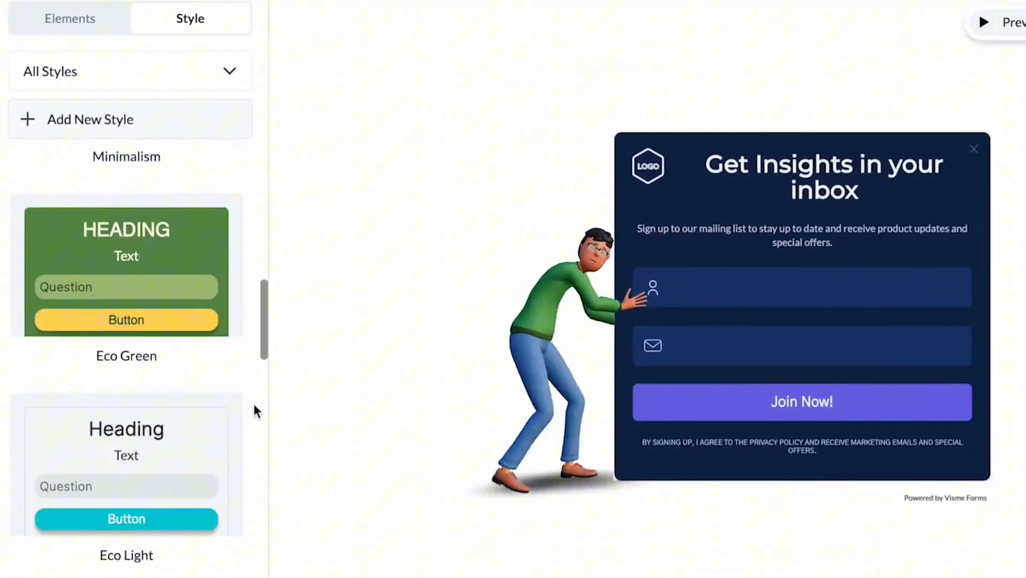
{"action": "left_click", "coordinate": [142, 309]}
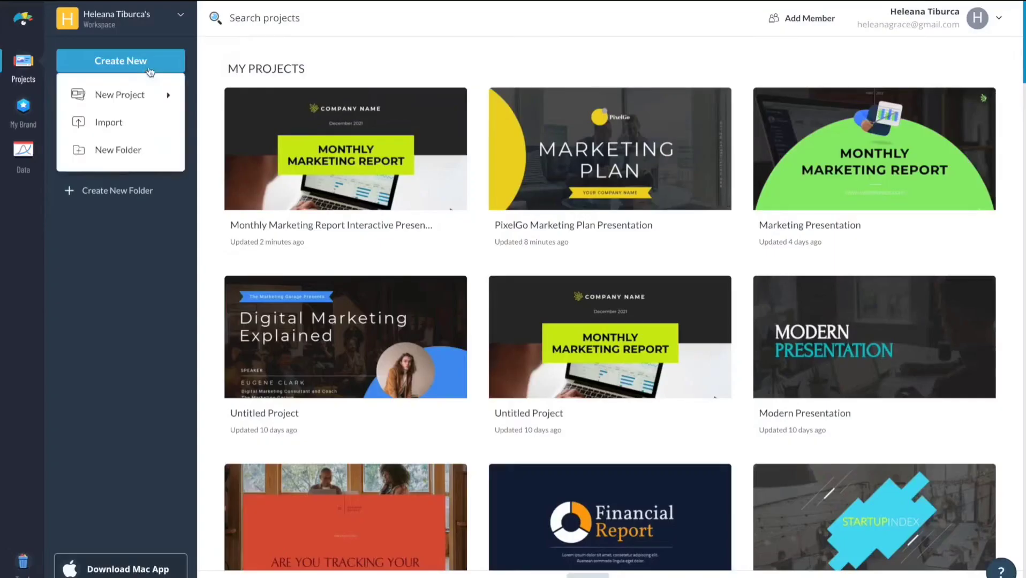
Step: Browse the Marketing And Sales presentation templates and the Modern new-slide templates
{"action": "mouse_move", "coordinate": [149, 94]}
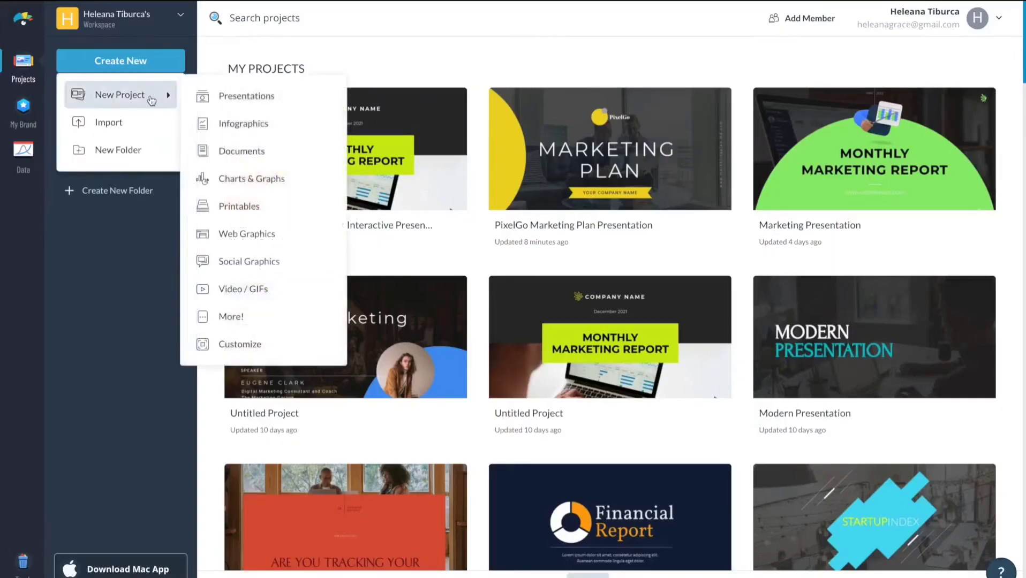
{"action": "left_click", "coordinate": [241, 96]}
{"action": "scroll", "coordinate": [243, 103], "scroll_direction": "down", "scroll_amount": 3}
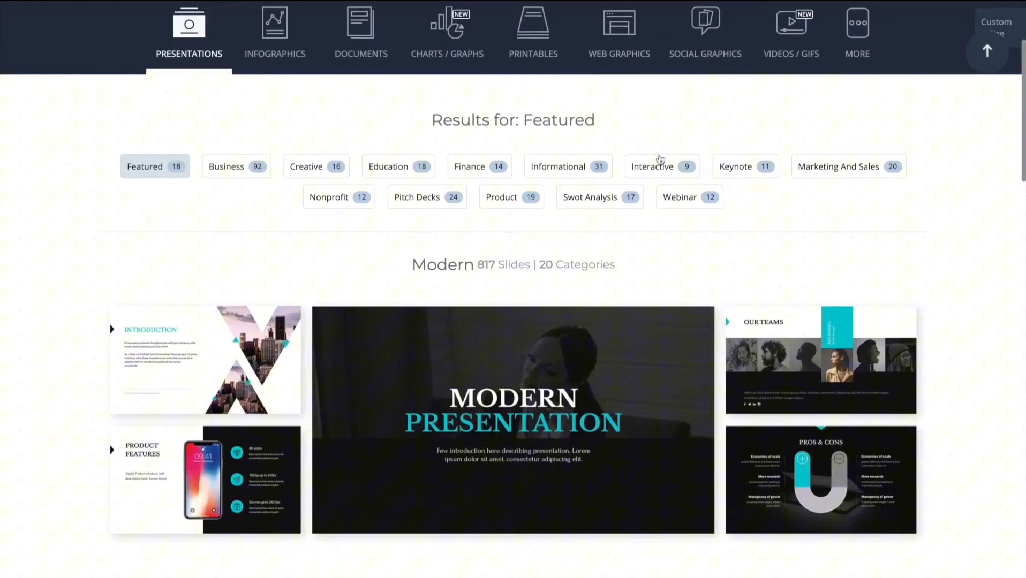
{"action": "left_click", "coordinate": [818, 167]}
{"action": "scroll", "coordinate": [818, 176], "scroll_direction": "down", "scroll_amount": 8}
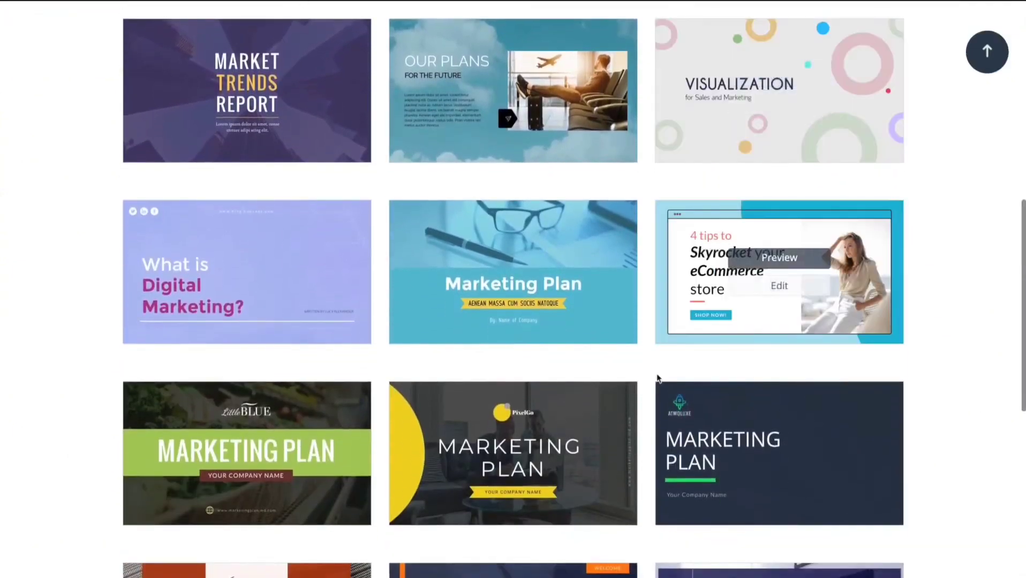
{"action": "mouse_move", "coordinate": [534, 480]}
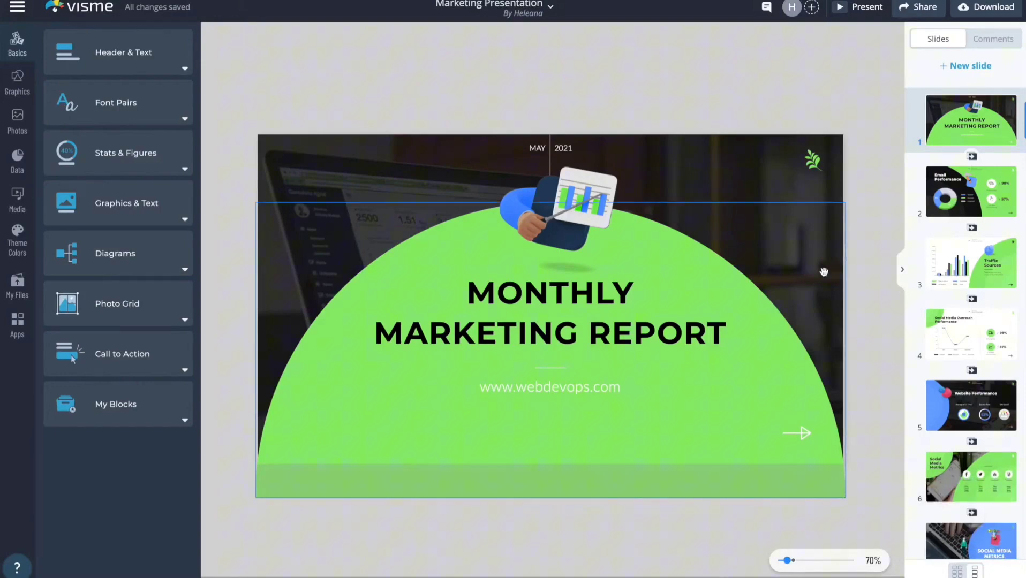
{"action": "left_click", "coordinate": [968, 65]}
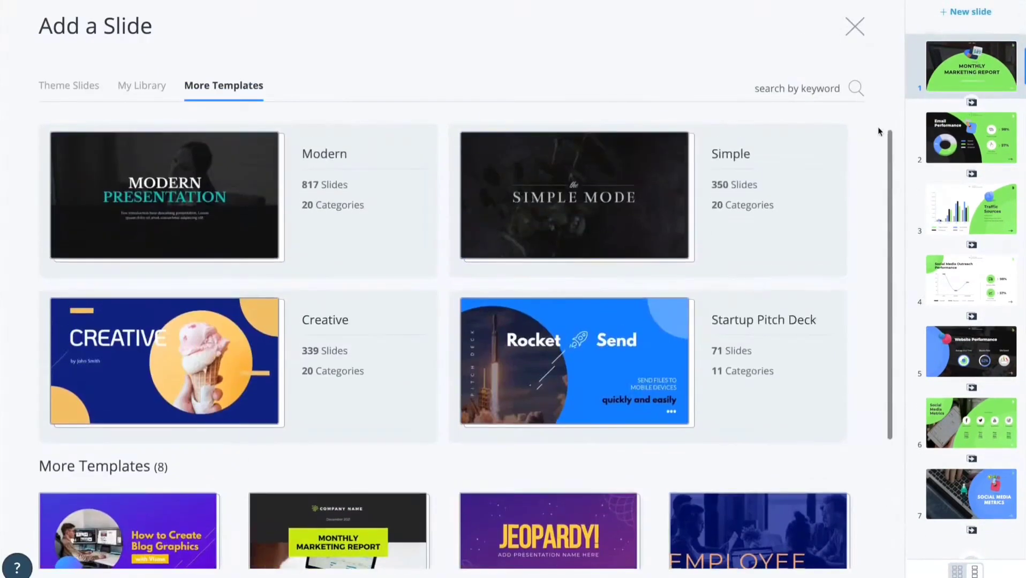
{"action": "left_click", "coordinate": [254, 223]}
{"action": "scroll", "coordinate": [273, 246], "scroll_direction": "down", "scroll_amount": 10}
{"action": "left_click", "coordinate": [313, 289]}
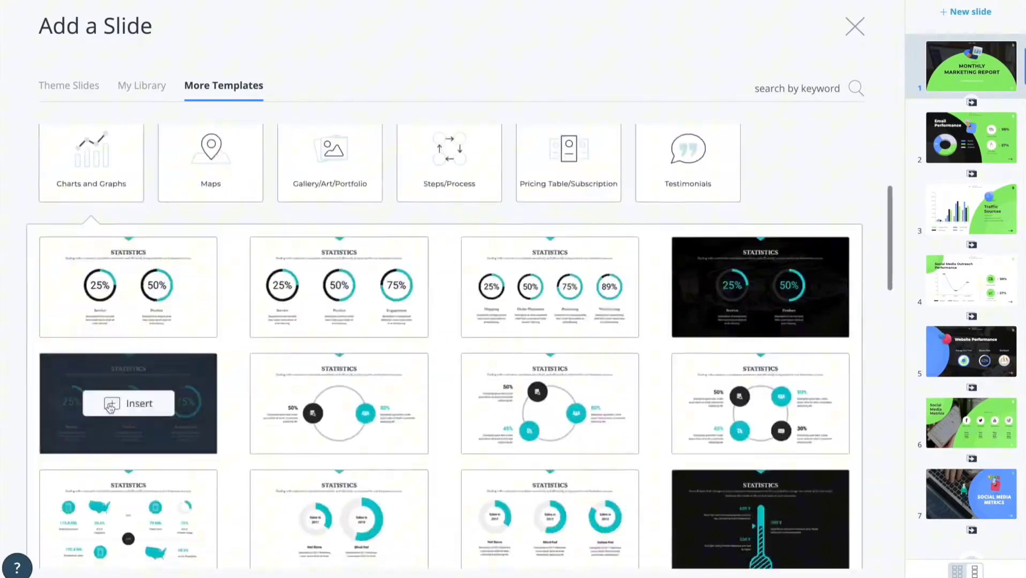
{"action": "scroll", "coordinate": [444, 348], "scroll_direction": "up", "scroll_amount": 3}
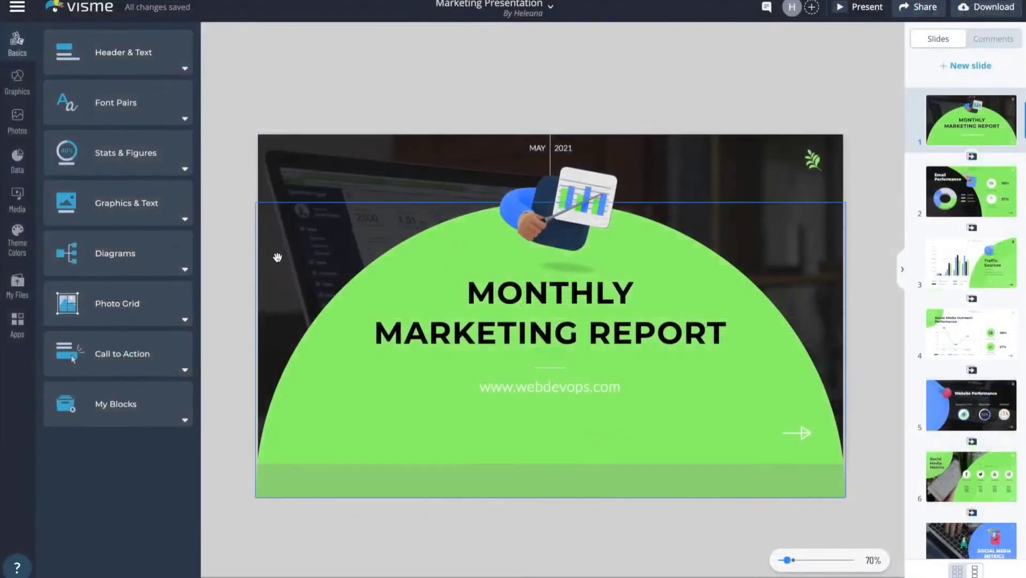
Step: In My Brand settings, turn Color Access off and hide the Theme Colors
{"action": "left_click", "coordinate": [100, 10]}
{"action": "left_click", "coordinate": [23, 99]}
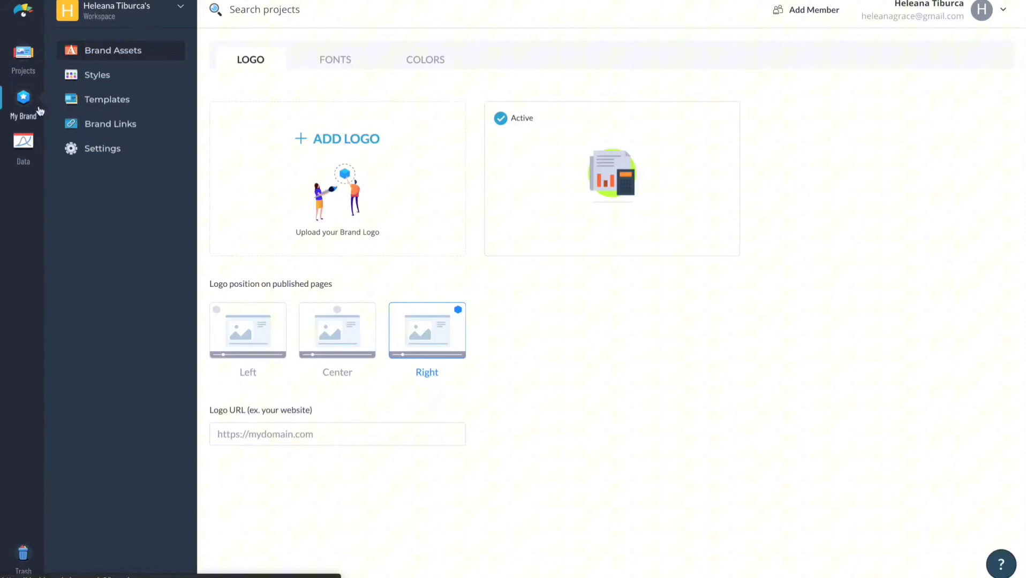
{"action": "left_click", "coordinate": [102, 148]}
{"action": "left_click", "coordinate": [696, 280]}
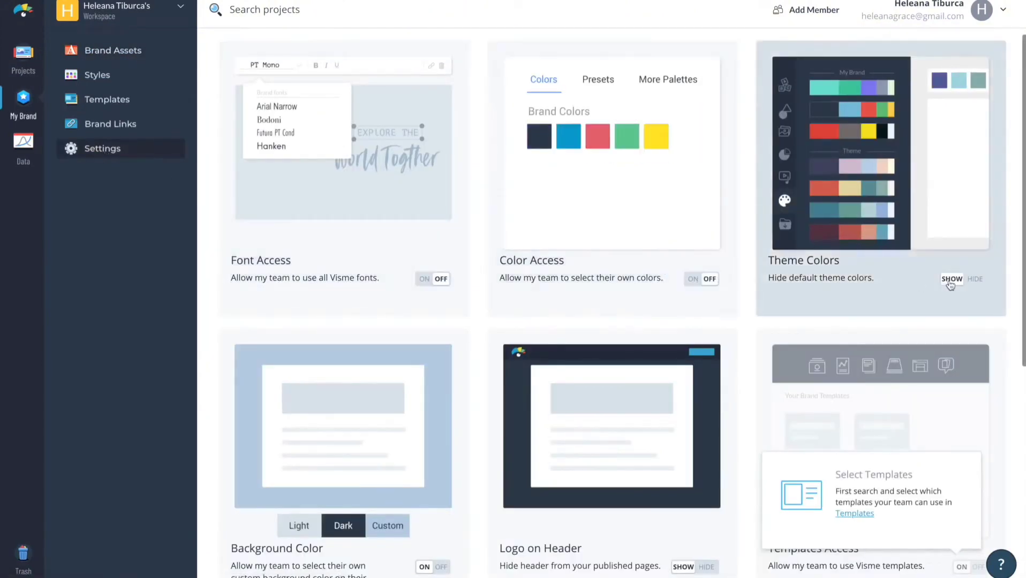
{"action": "left_click", "coordinate": [972, 280]}
{"action": "scroll", "coordinate": [953, 288], "scroll_direction": "down", "scroll_amount": 3}
{"action": "scroll", "coordinate": [443, 399], "scroll_direction": "up", "scroll_amount": 3}
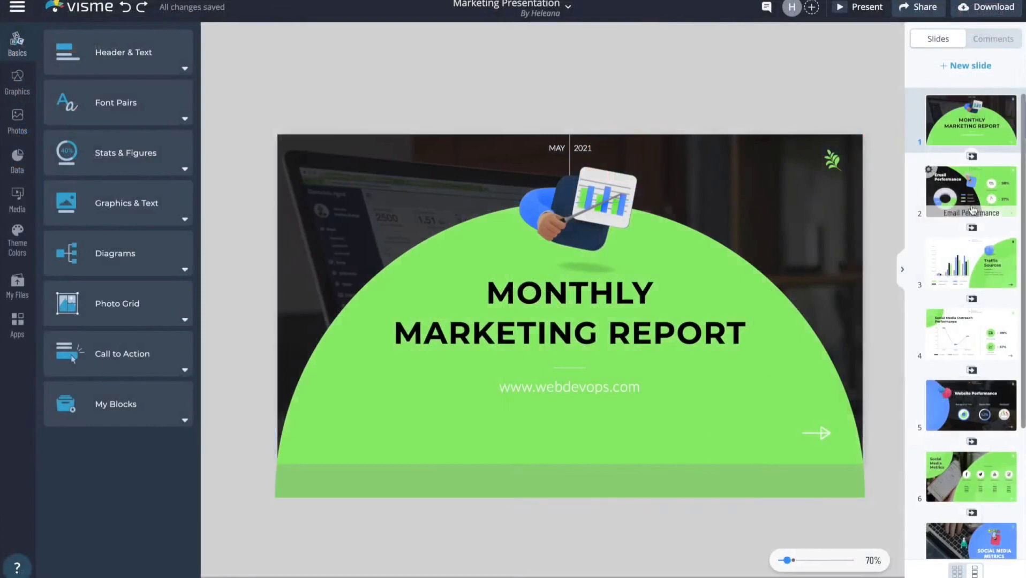
Step: Review the Email Performance, Traffic Sources and Social Media Outreach slides, ending on Email Performance
{"action": "left_click", "coordinate": [981, 201]}
{"action": "left_click", "coordinate": [986, 264]}
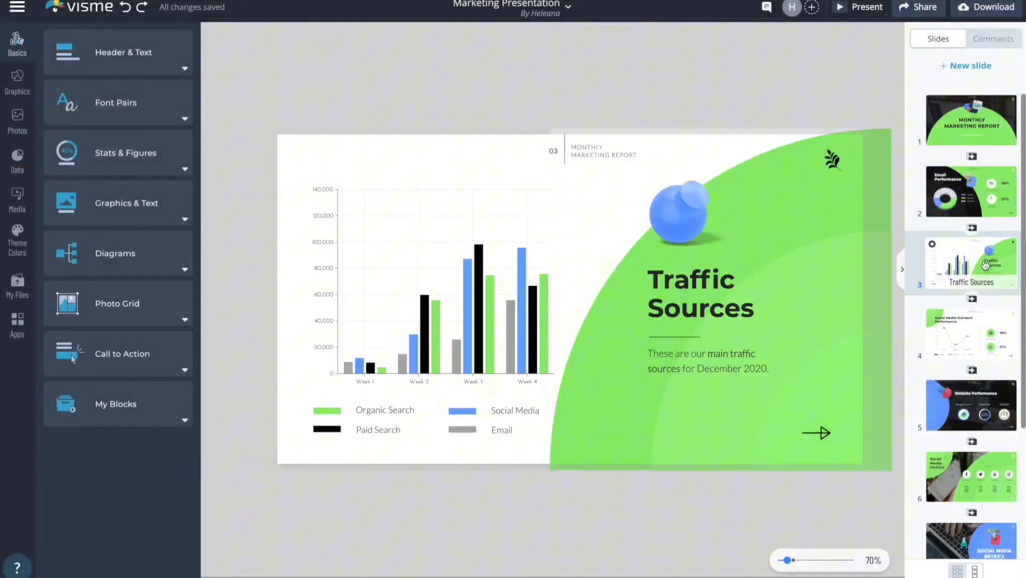
{"action": "left_click", "coordinate": [986, 329]}
{"action": "left_click", "coordinate": [989, 217]}
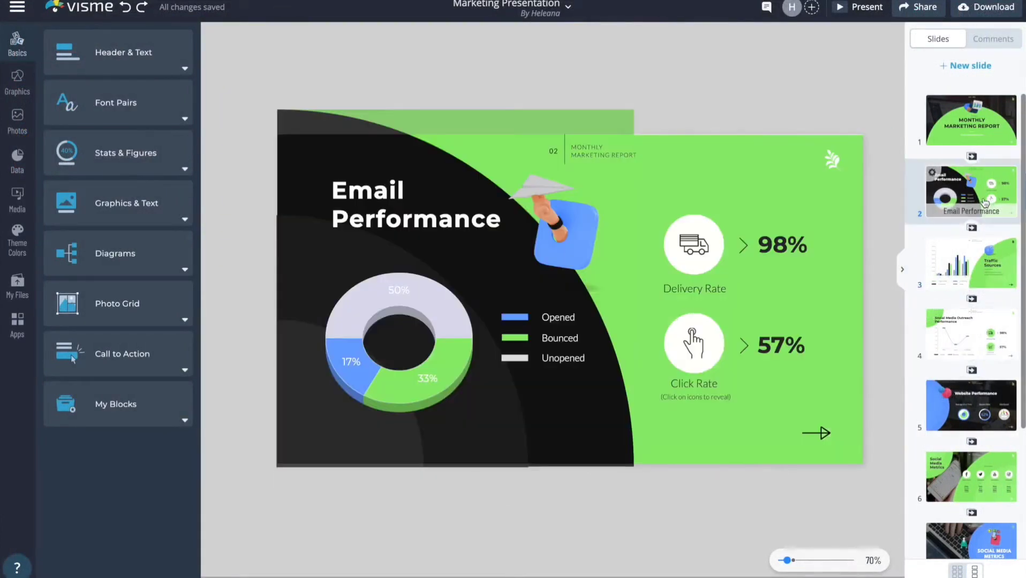
Step: Select the donut chart from Data > Charts & Graphs and show its Import Data sources
{"action": "left_click", "coordinate": [174, 155]}
{"action": "scroll", "coordinate": [106, 158], "scroll_direction": "down", "scroll_amount": 10}
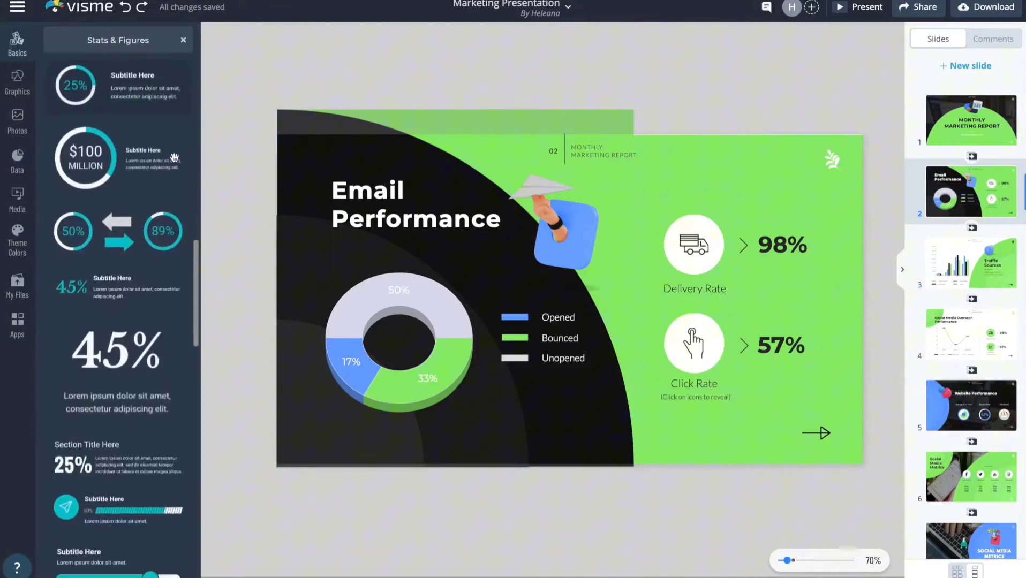
{"action": "left_click", "coordinate": [18, 160]}
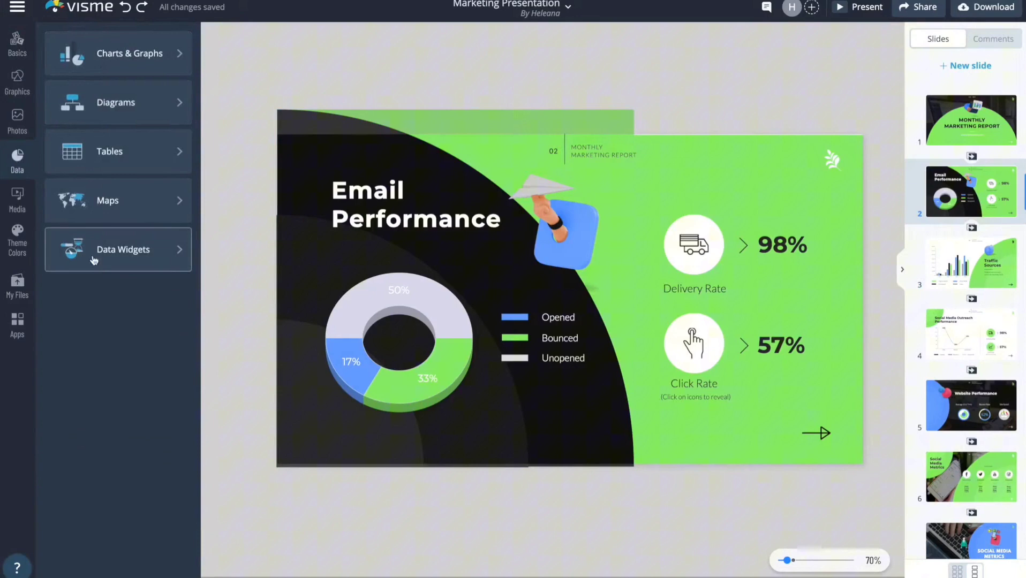
{"action": "left_click", "coordinate": [142, 67]}
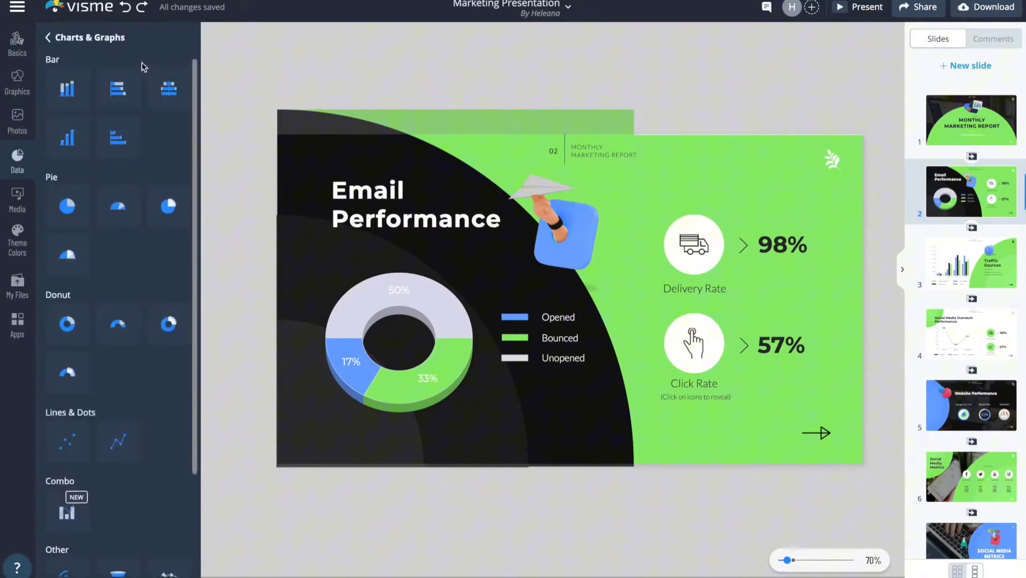
{"action": "left_click", "coordinate": [370, 290]}
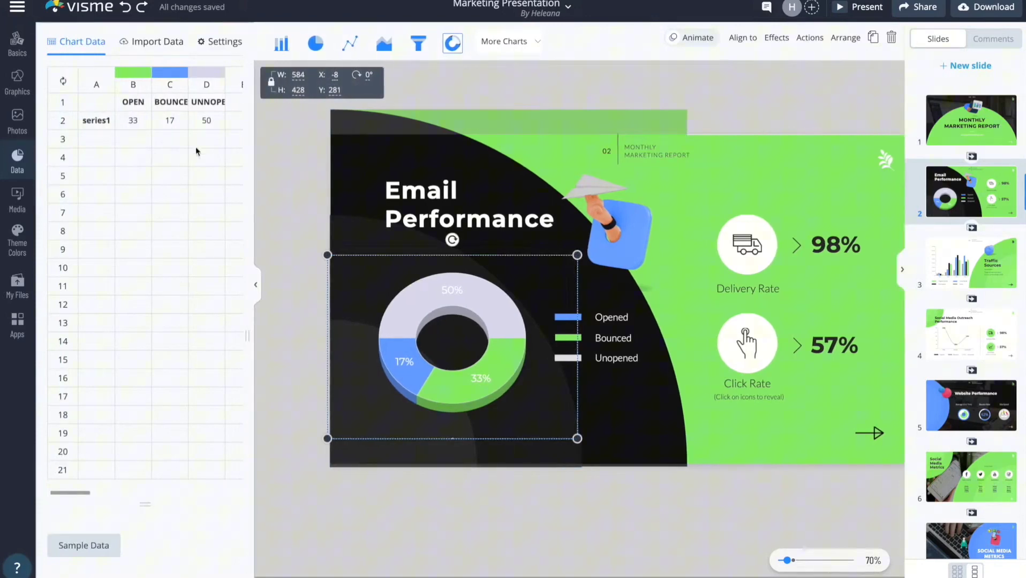
{"action": "left_click", "coordinate": [157, 42]}
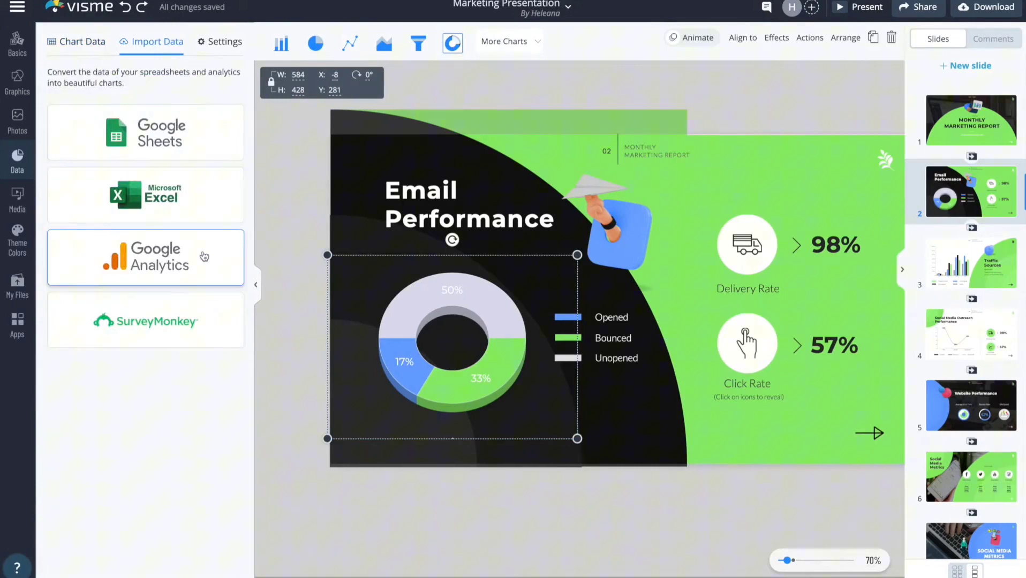
Step: Publish the Email Results sheet to the web and connect it to the donut chart via Google Sheets
{"action": "left_click", "coordinate": [192, 140]}
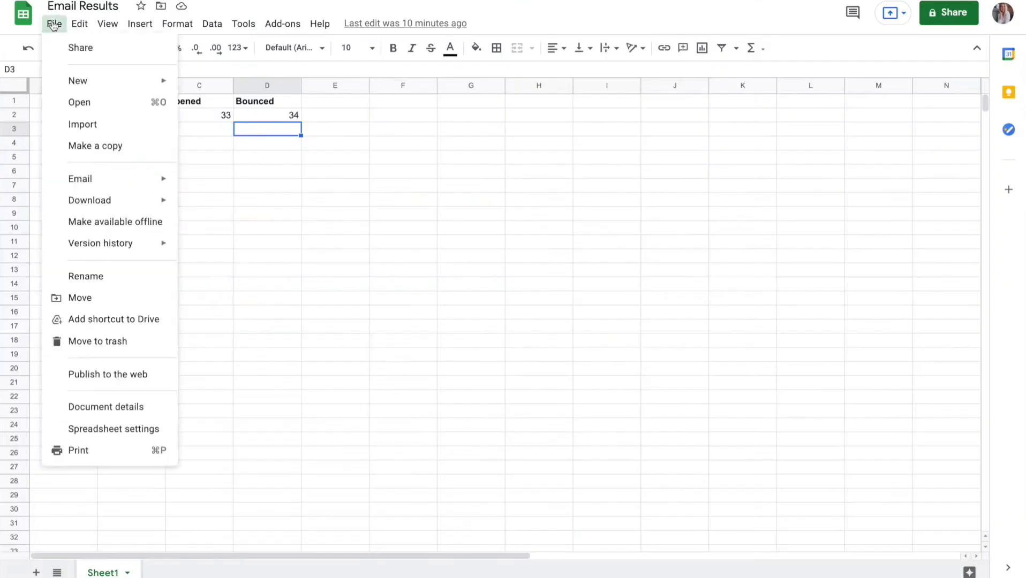
{"action": "left_click", "coordinate": [100, 375]}
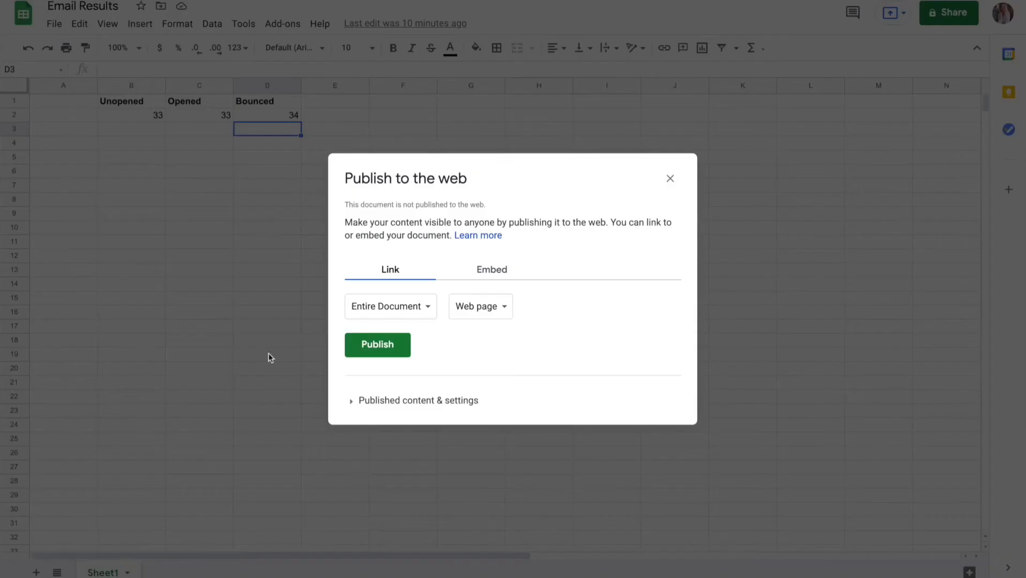
{"action": "left_click", "coordinate": [358, 354]}
{"action": "left_click", "coordinate": [614, 53]}
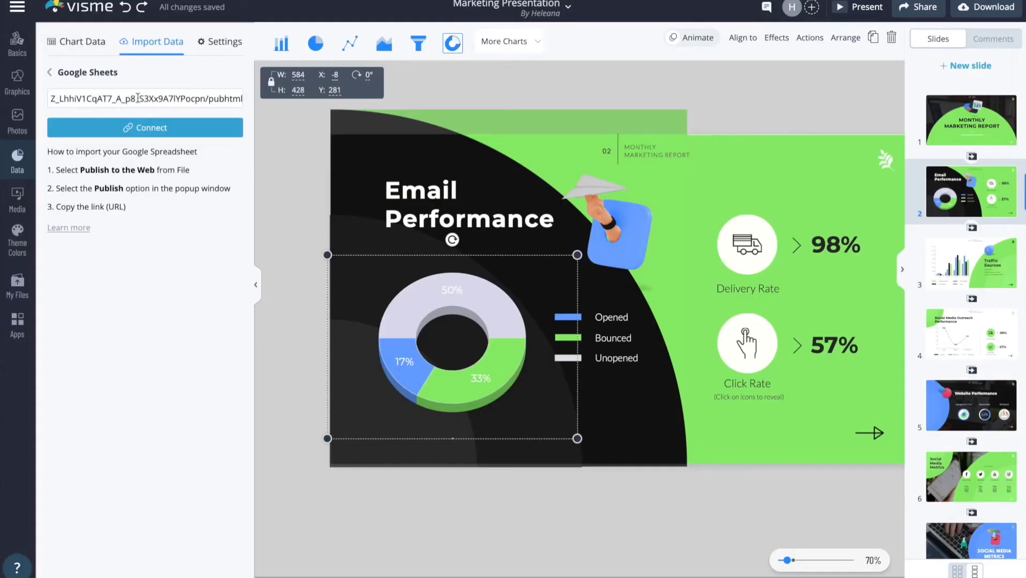
{"action": "left_click", "coordinate": [142, 127]}
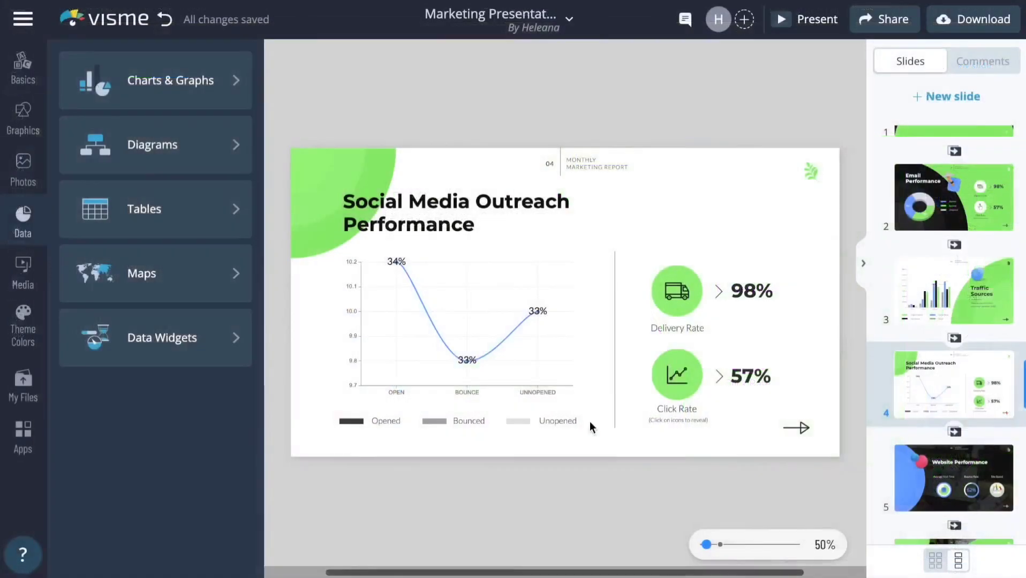
Step: Import Google Analytics session Duration for the last 14 days into slide 4's chart
{"action": "left_click", "coordinate": [519, 359]}
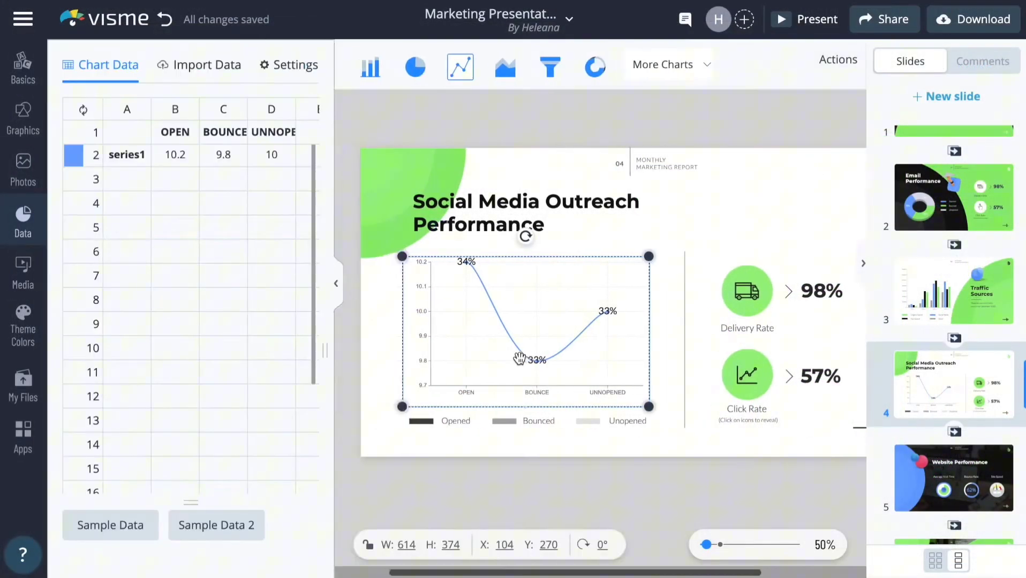
{"action": "left_click", "coordinate": [211, 71]}
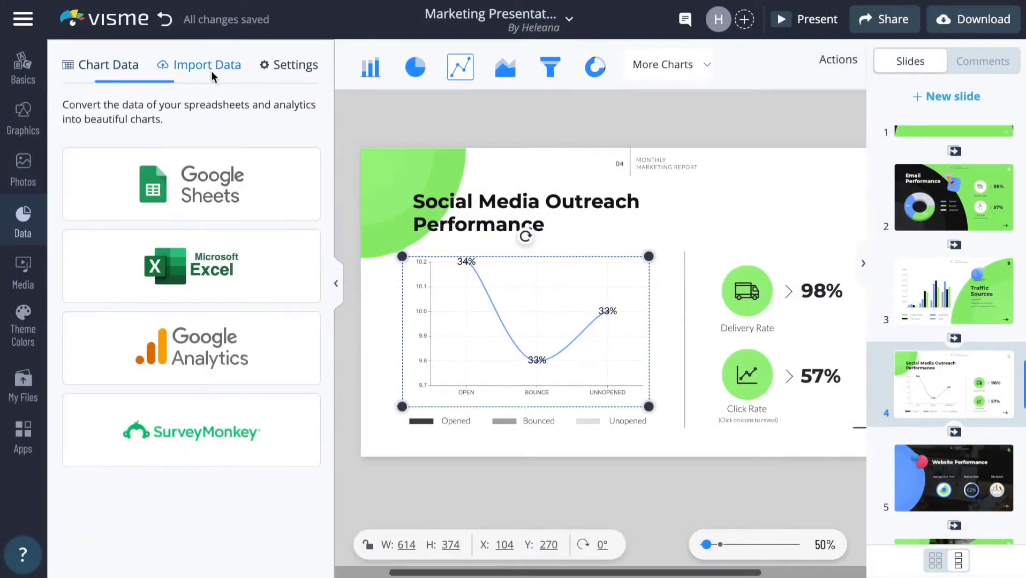
{"action": "left_click", "coordinate": [206, 366]}
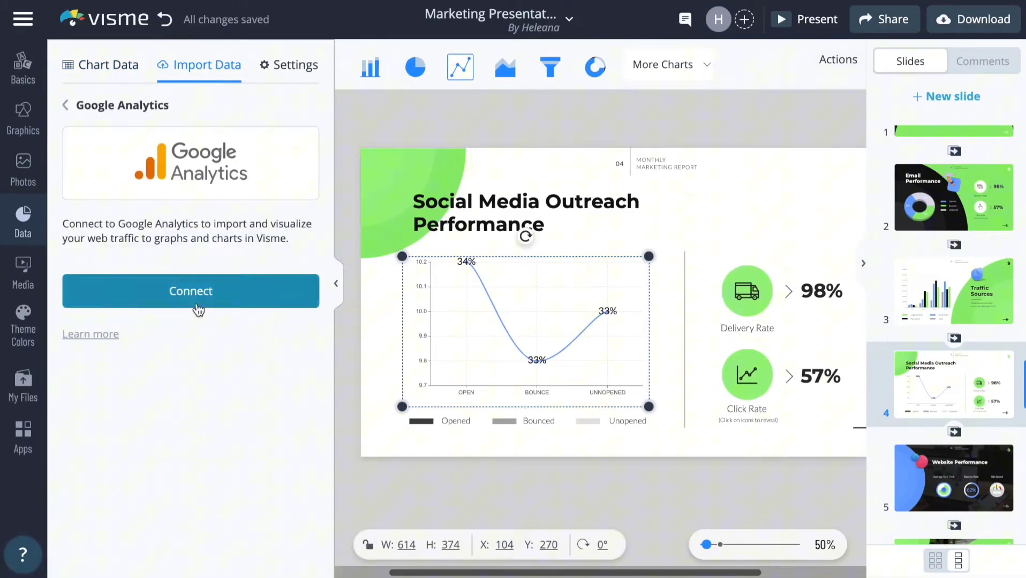
{"action": "left_click", "coordinate": [197, 303]}
{"action": "left_click", "coordinate": [304, 265]}
{"action": "left_click", "coordinate": [222, 316]}
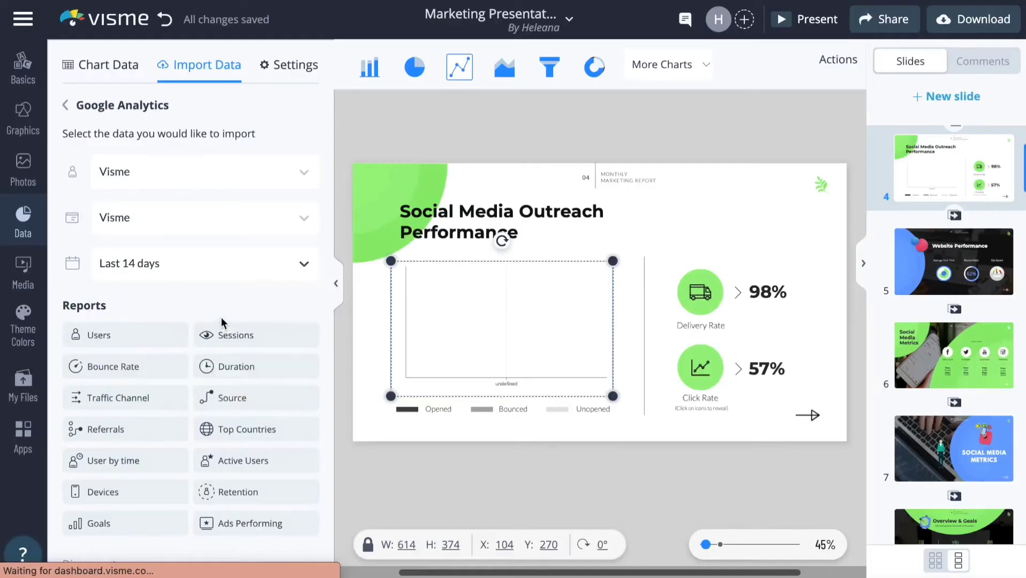
{"action": "left_click", "coordinate": [230, 379]}
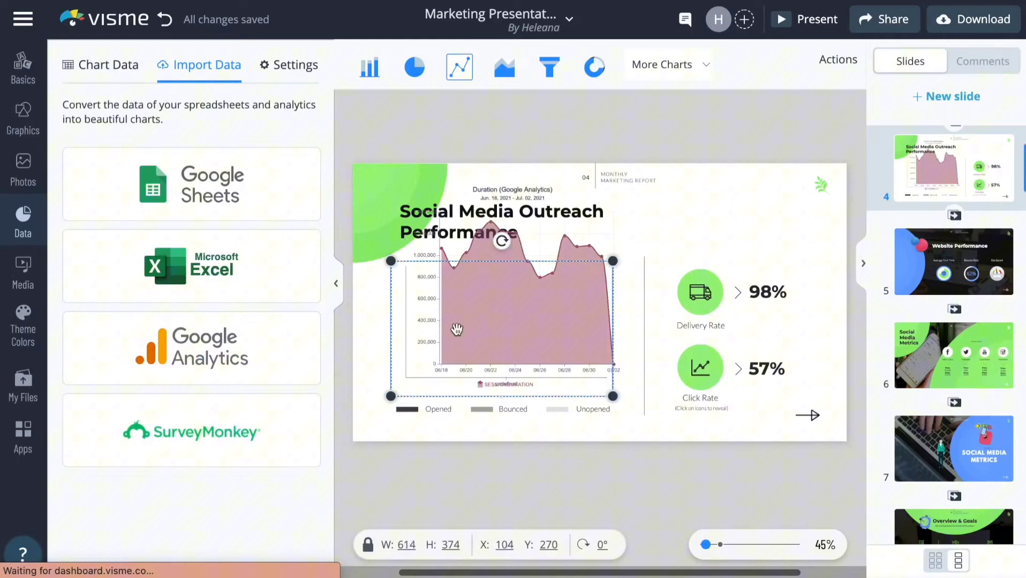
Step: Switch the Social Media Outreach chart to a line chart and shrink it to fit
{"action": "left_click", "coordinate": [459, 67]}
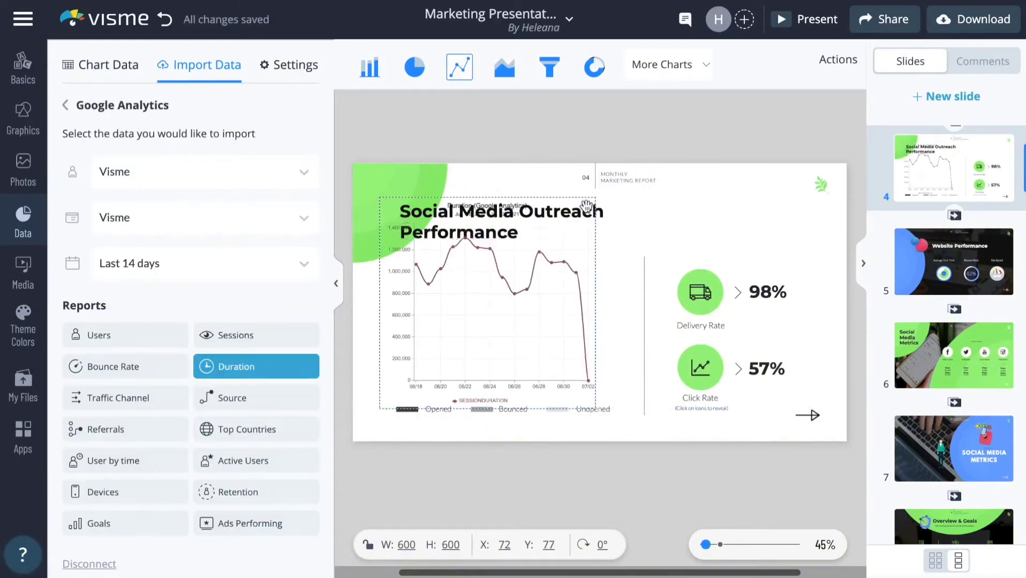
{"action": "left_click_drag", "start_coordinate": [597, 191], "coordinate": [577, 225]}
{"action": "left_click_drag", "start_coordinate": [577, 225], "coordinate": [577, 247]}
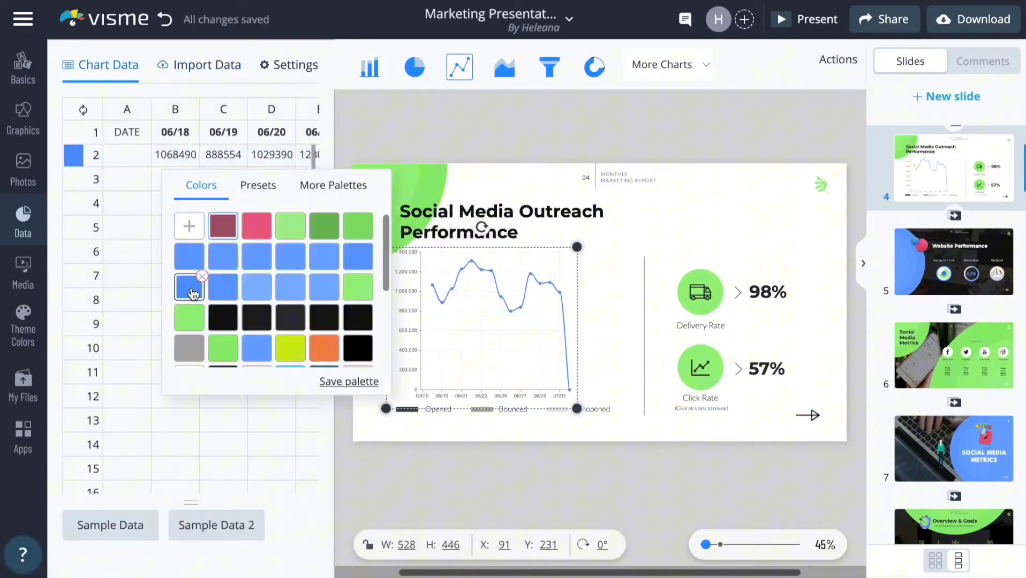
{"action": "left_click", "coordinate": [372, 128]}
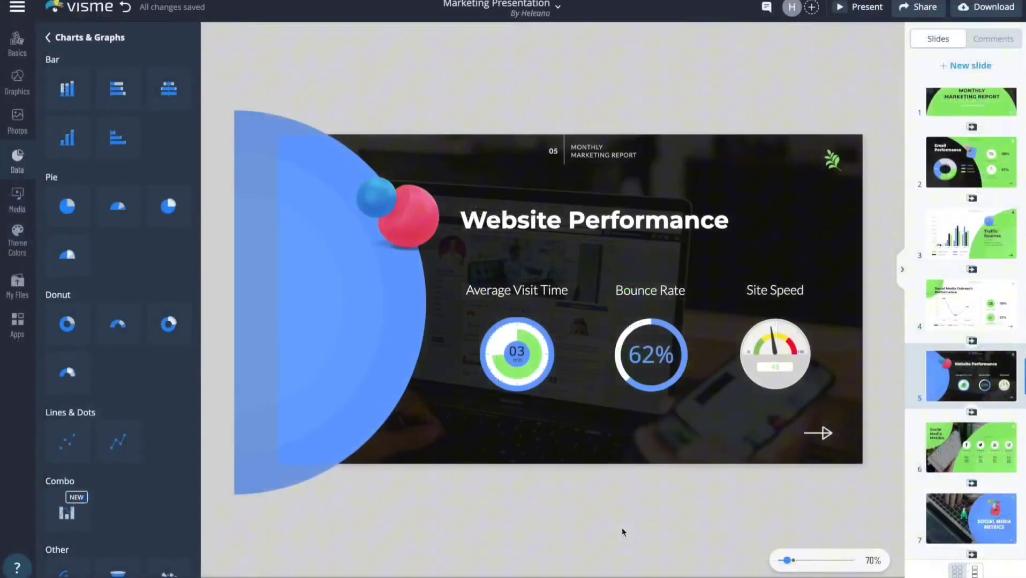
Step: Choose Change Transition for the Website Performance slide thumbnail
{"action": "right_click", "coordinate": [975, 376]}
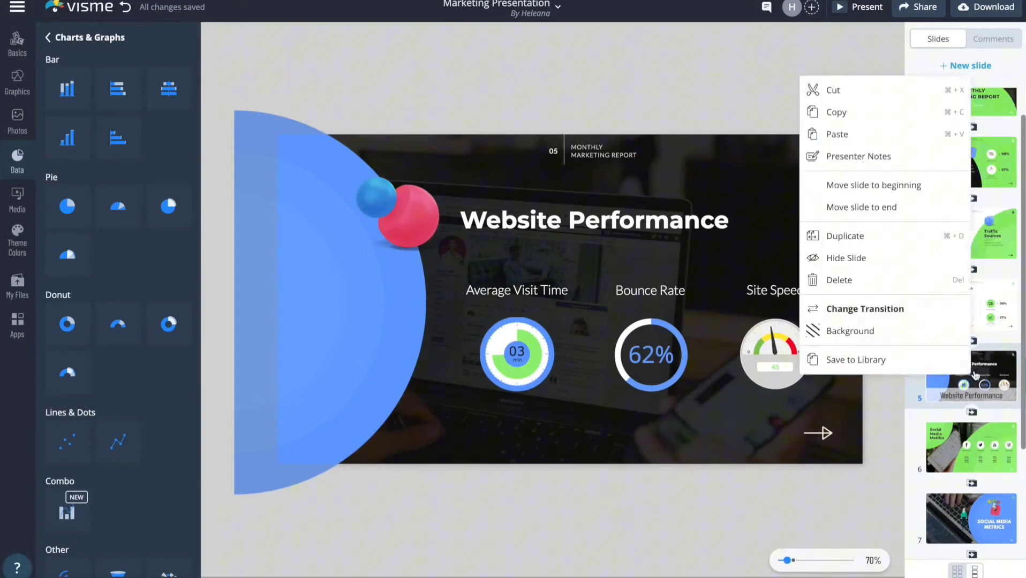
{"action": "left_click", "coordinate": [919, 314]}
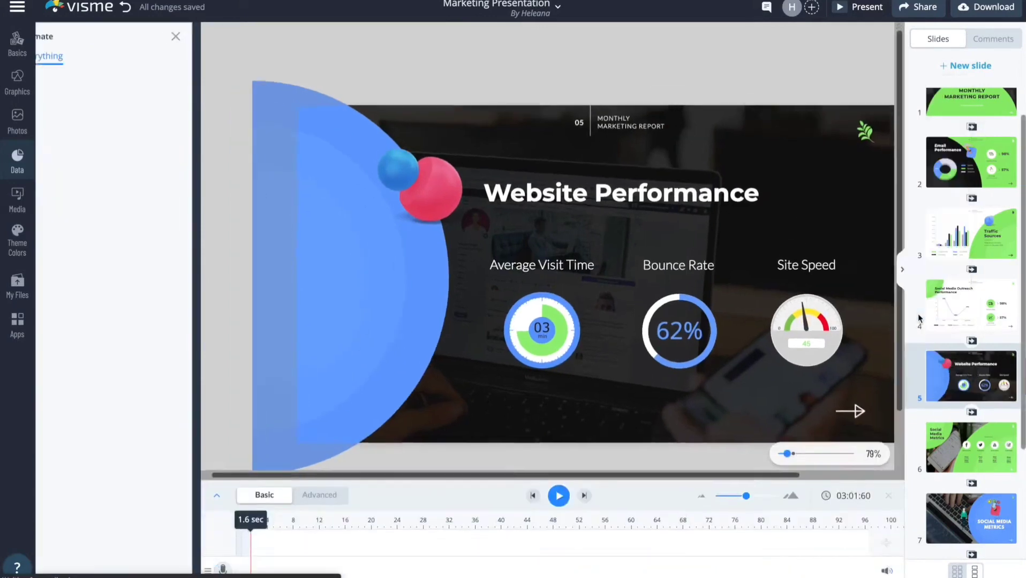